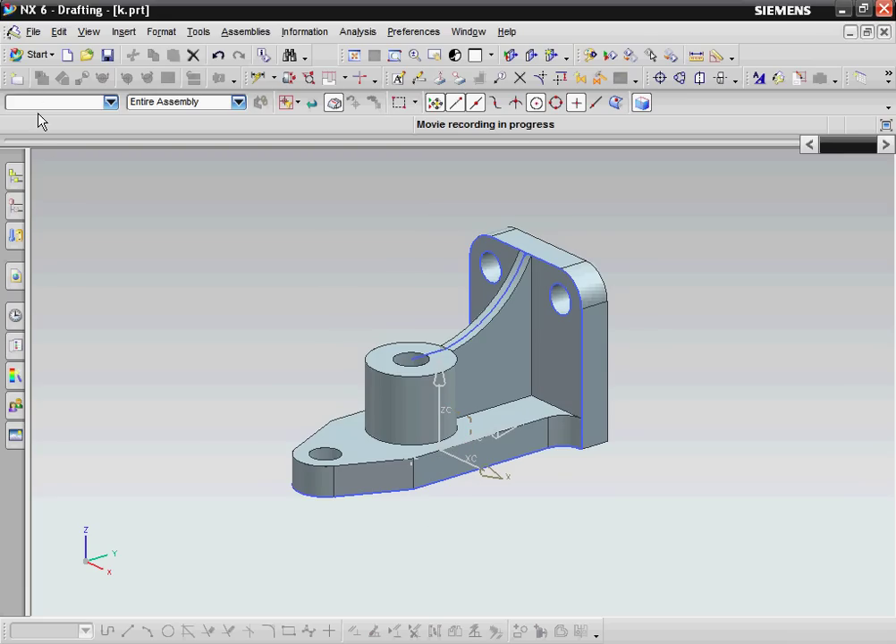
# Switch to the Modeling application, then back to Drafting to start a new sheet.
pyautogui.click(41, 54)
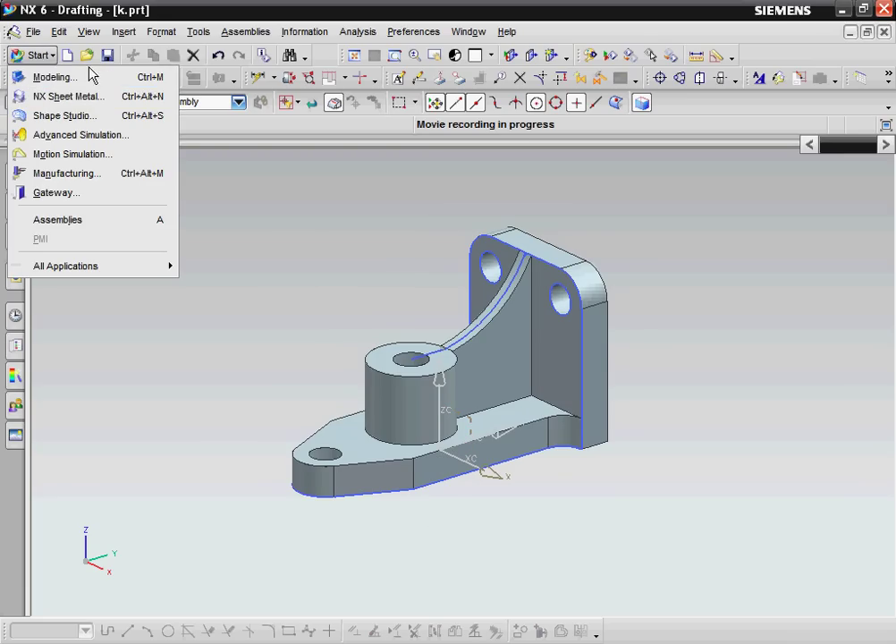
pyautogui.click(84, 78)
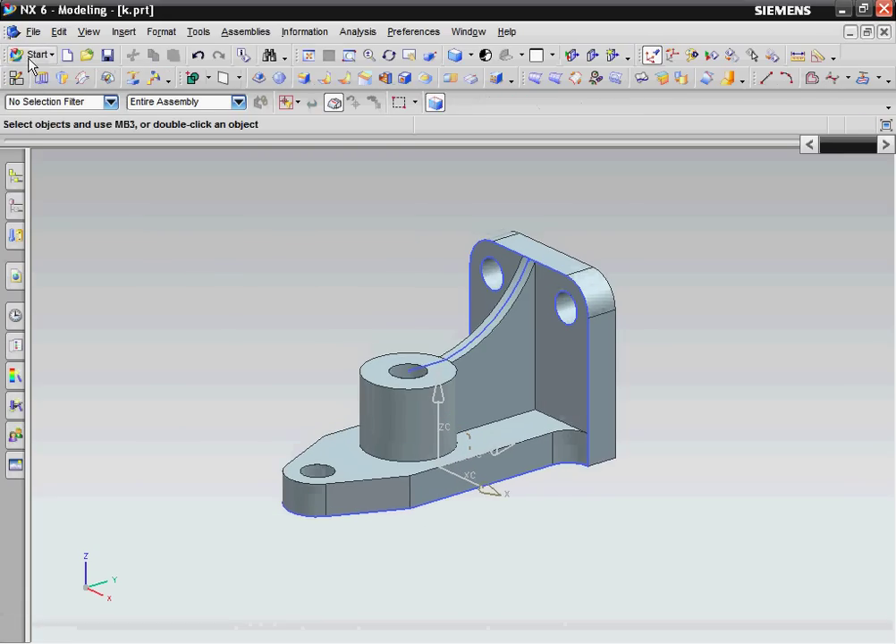
pyautogui.click(34, 56)
pyautogui.click(55, 117)
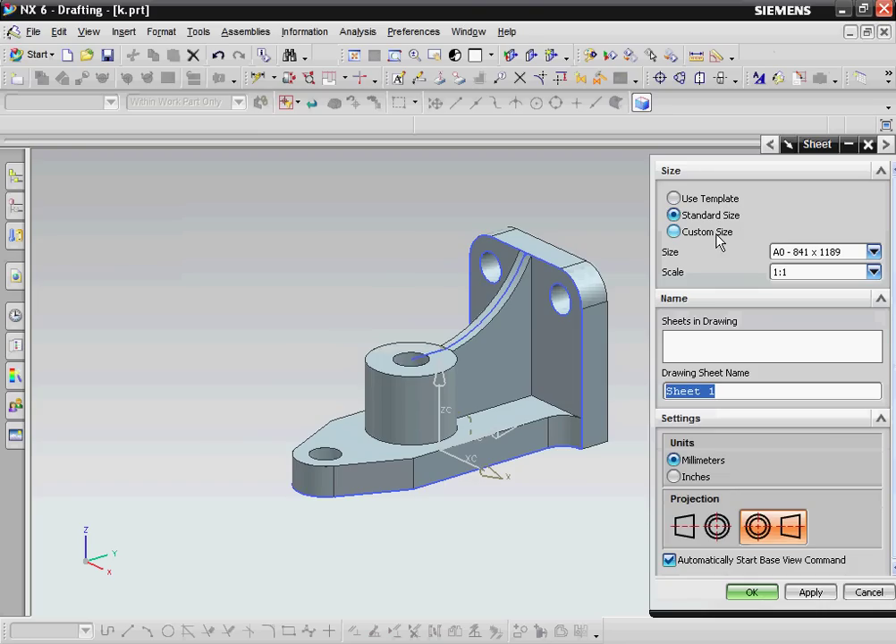
# Set the new sheet to A4 (210 x 297) at 1:1 scale and confirm it.
pyautogui.click(874, 251)
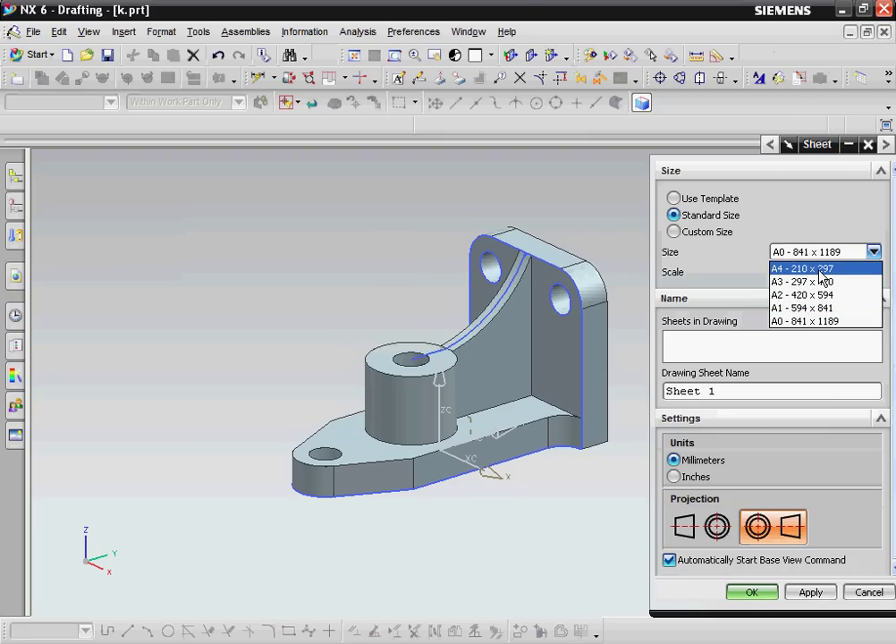
pyautogui.click(819, 270)
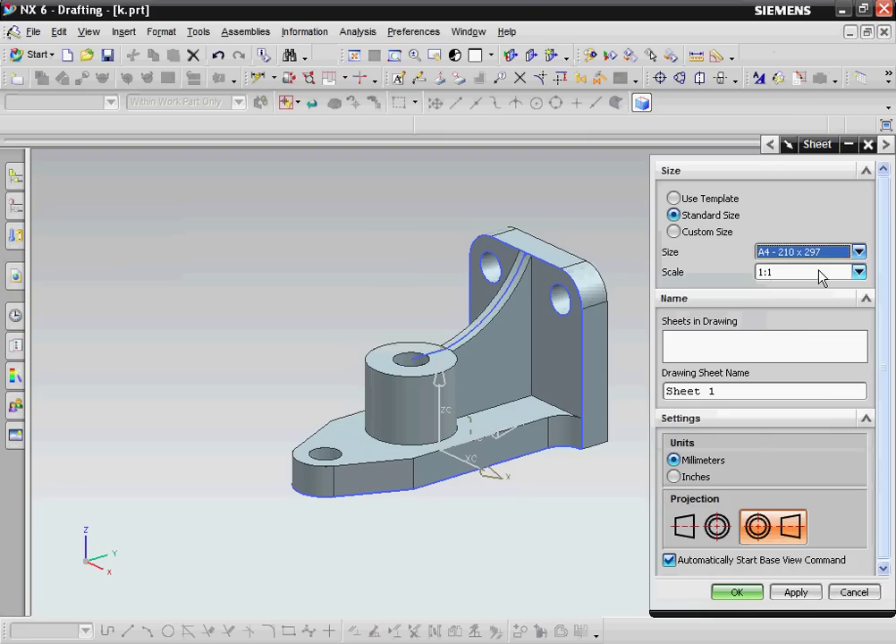
pyautogui.click(820, 271)
pyautogui.click(814, 354)
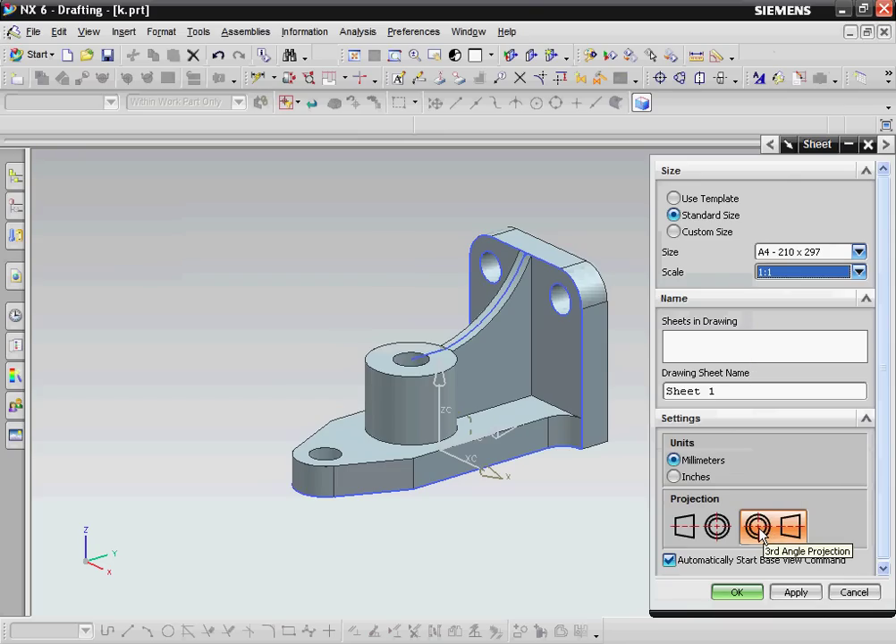
pyautogui.press('Return')
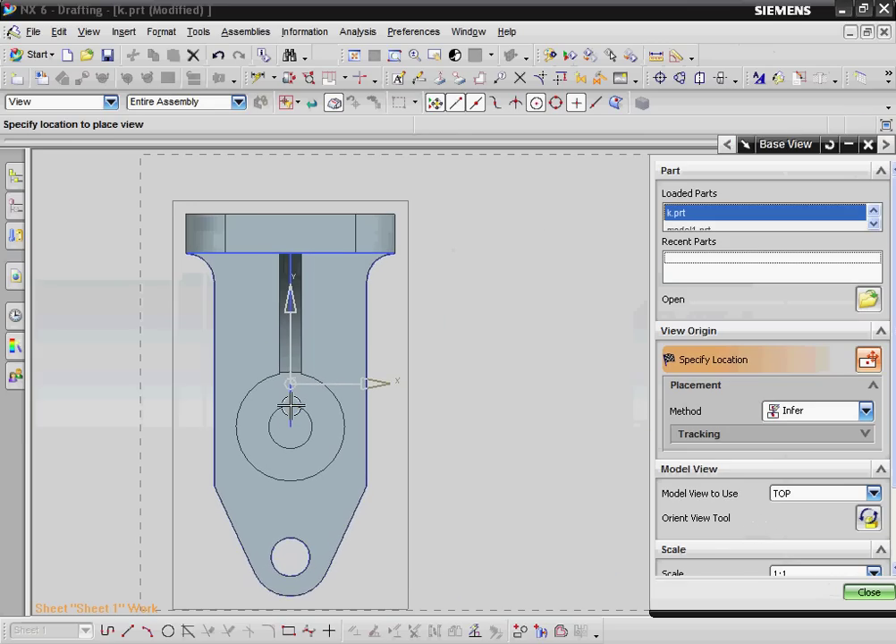
# Set the base view scale to 1:2.
pyautogui.click(832, 495)
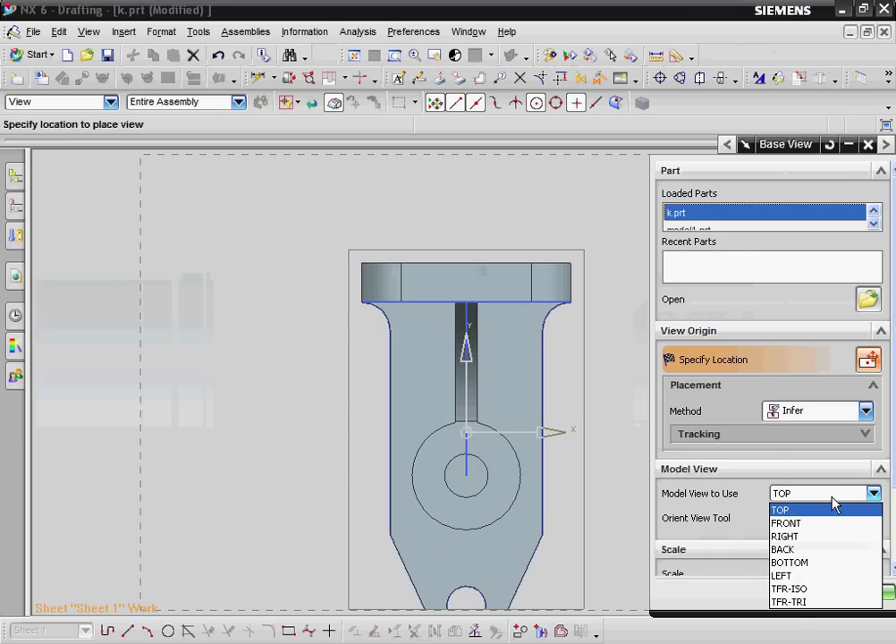
pyautogui.click(832, 498)
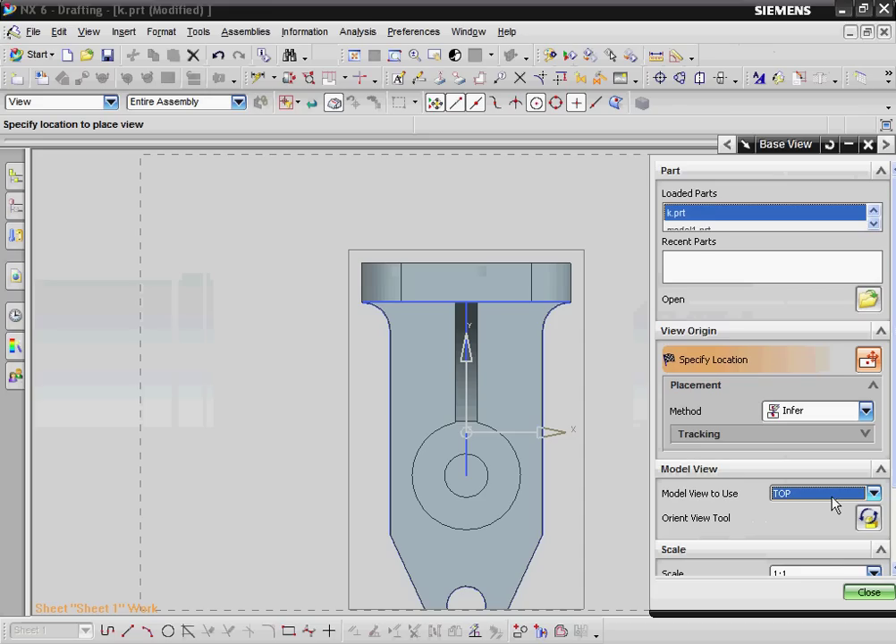
pyautogui.scroll(-3, 821, 547)
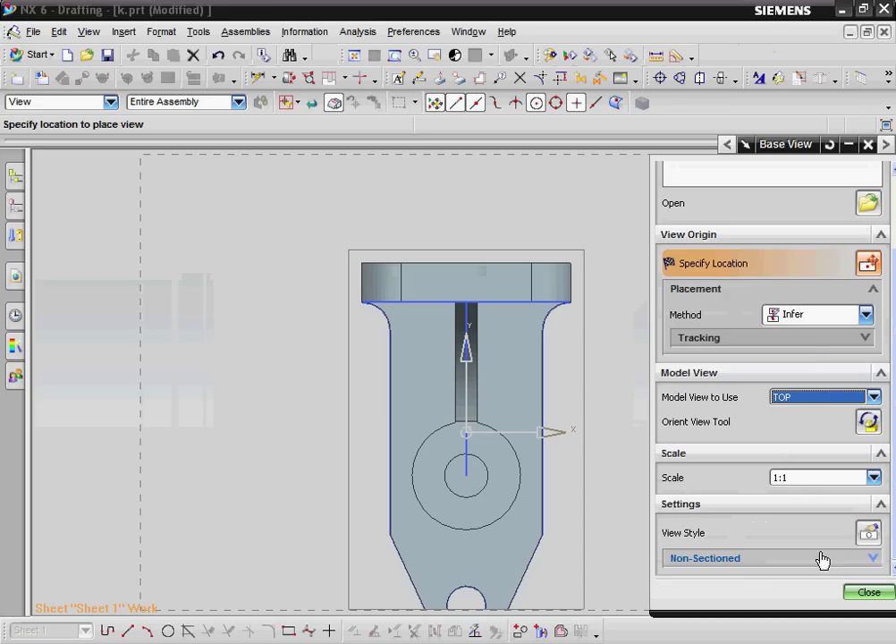
pyautogui.click(861, 479)
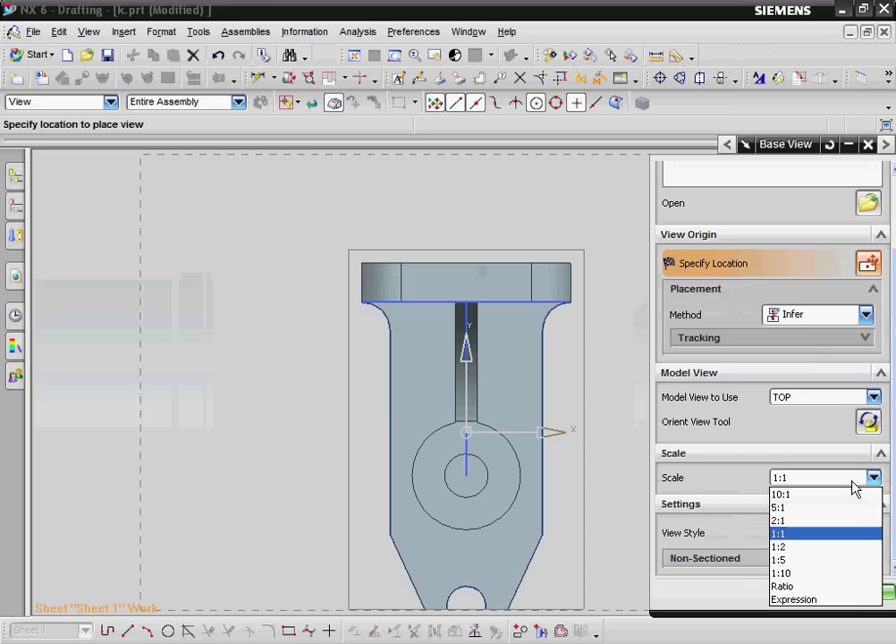
pyautogui.click(799, 547)
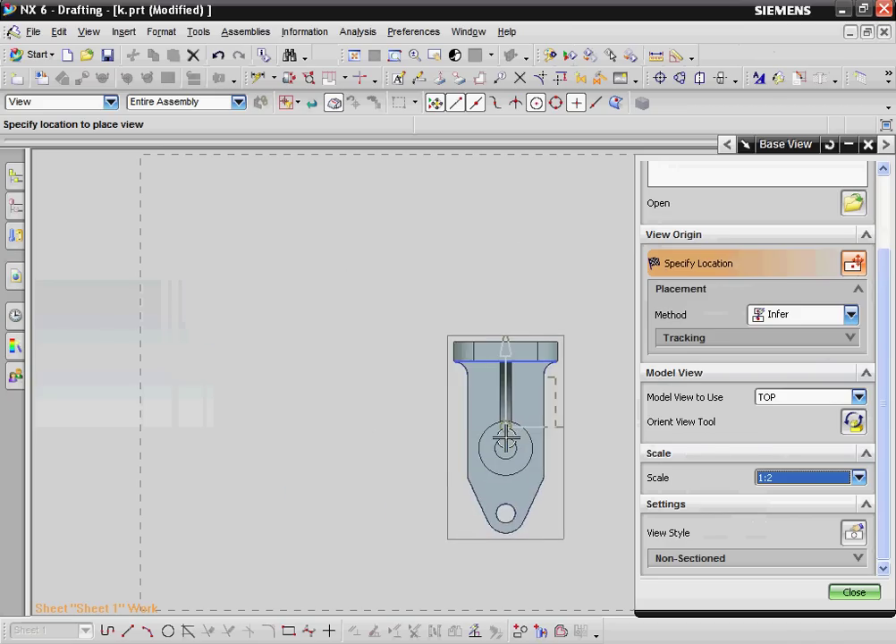
# Switch the base model view to LEFT and place it at the sheet's lower left.
pyautogui.click(817, 400)
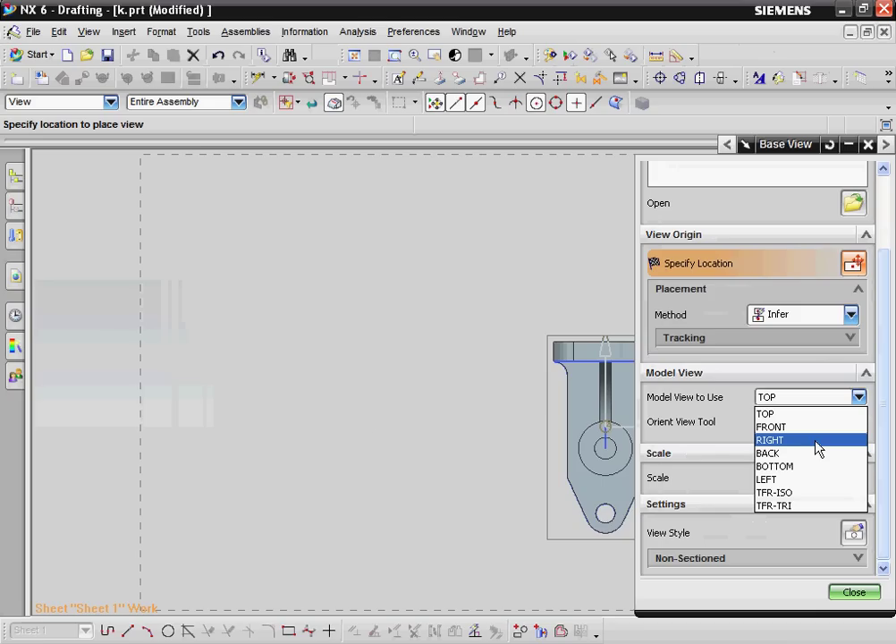
pyautogui.click(816, 443)
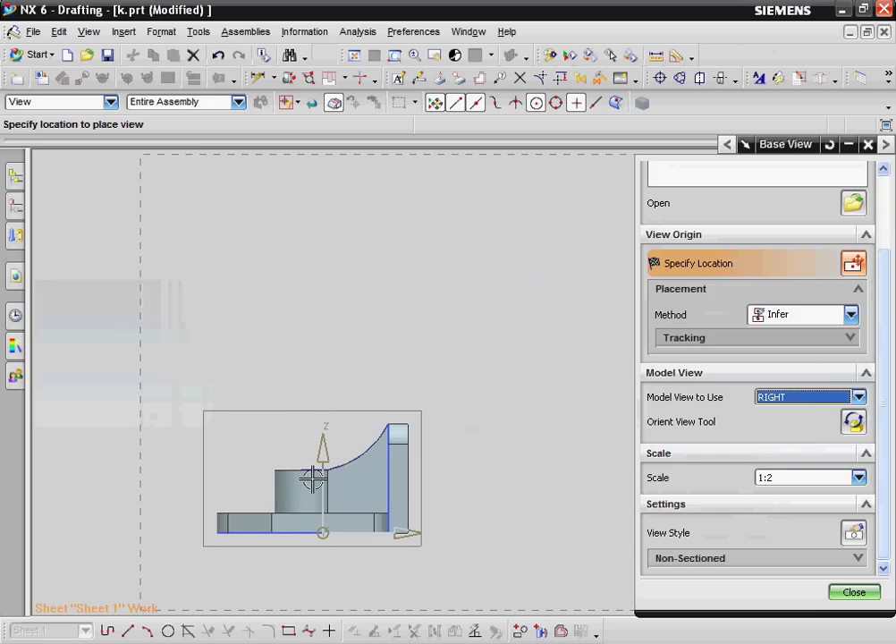
pyautogui.click(831, 400)
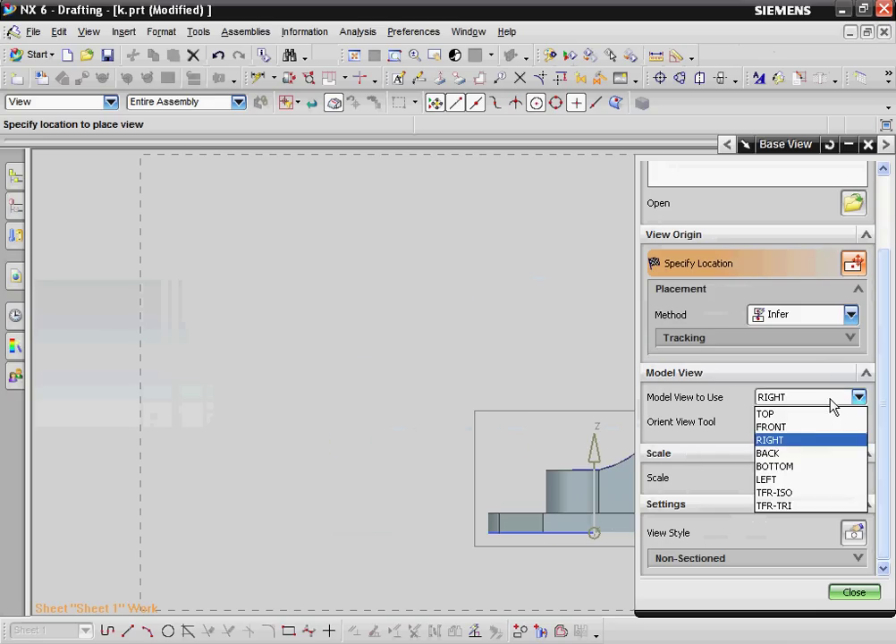
pyautogui.click(811, 428)
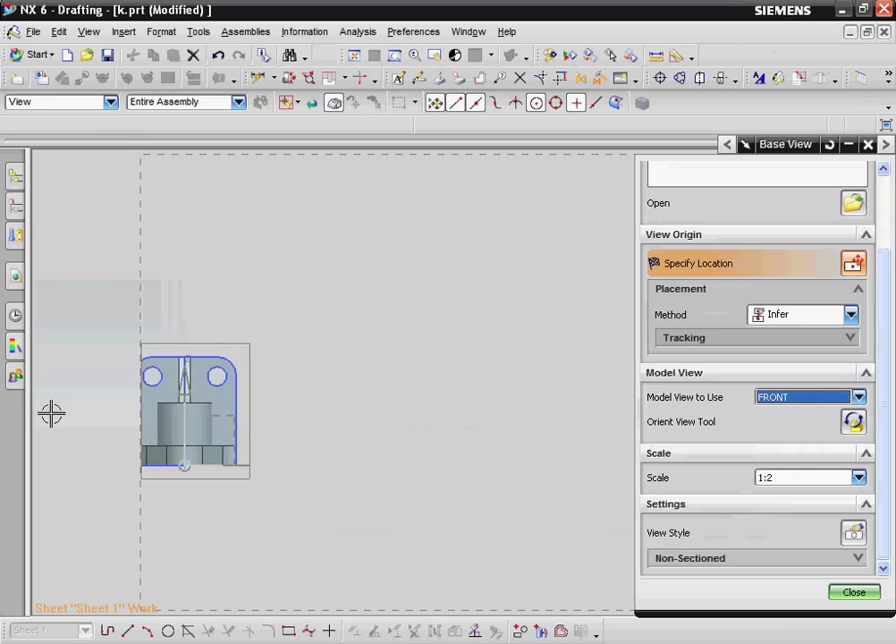
pyautogui.click(838, 402)
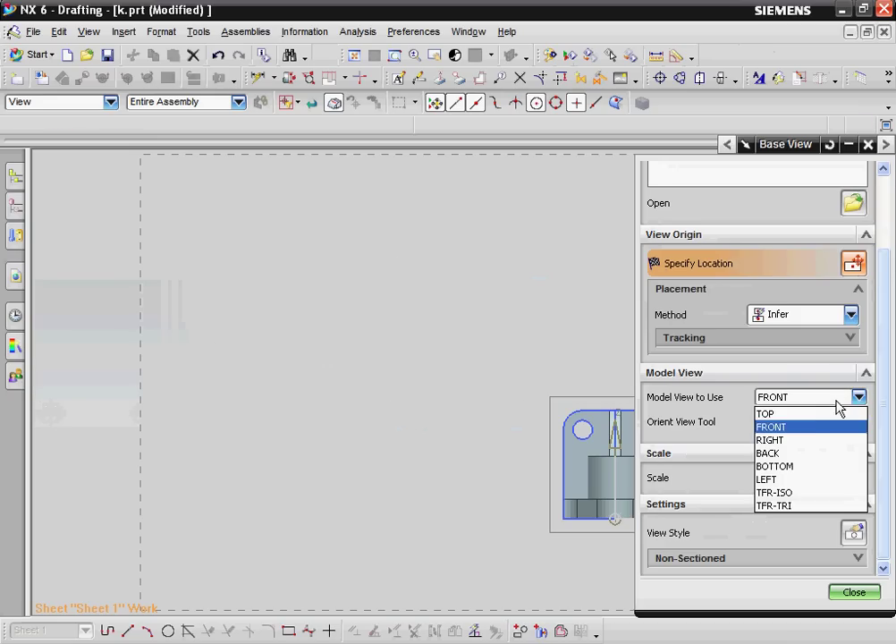
pyautogui.click(812, 481)
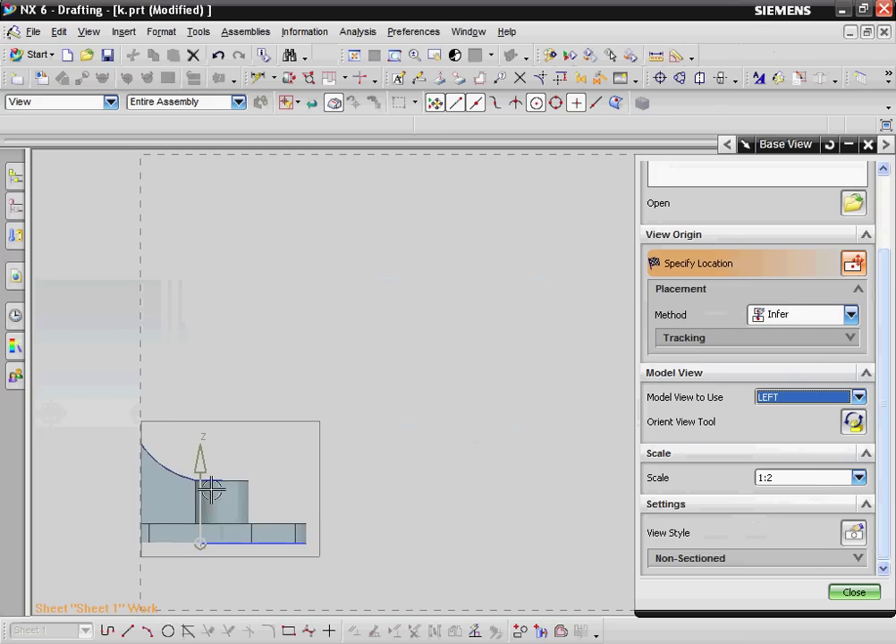
pyautogui.click(340, 471)
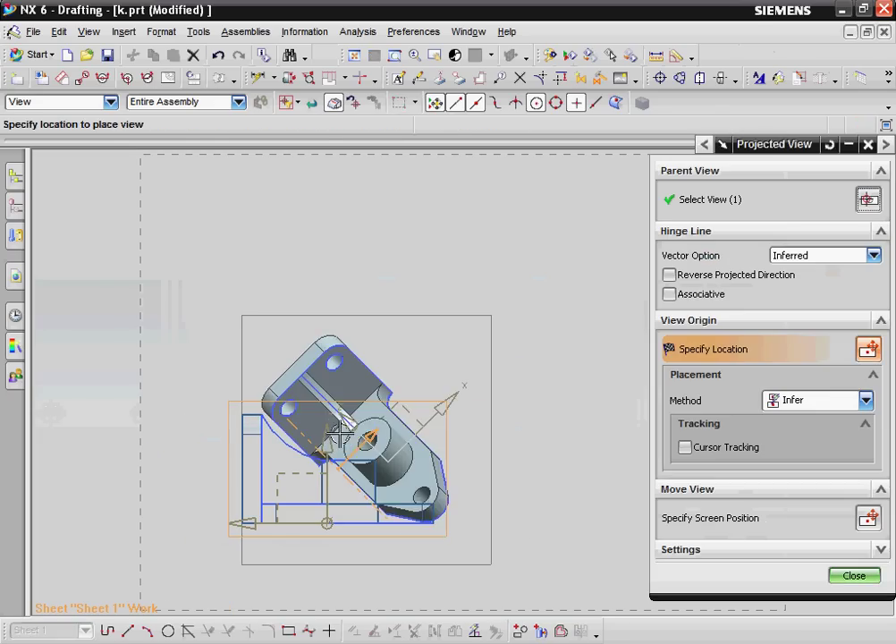
# Place projected views above and to the right of the LEFT base view.
pyautogui.click(390, 274)
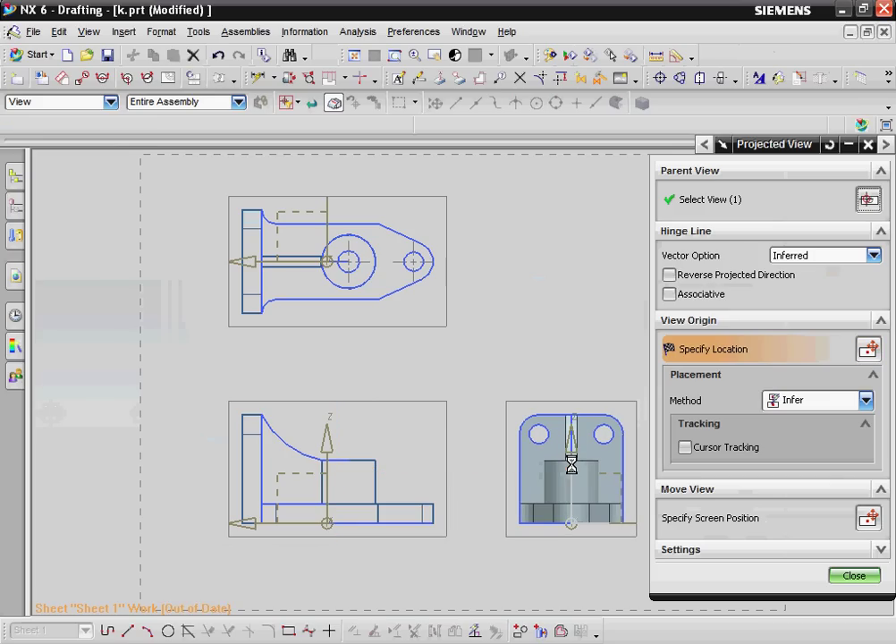
pyautogui.click(571, 463)
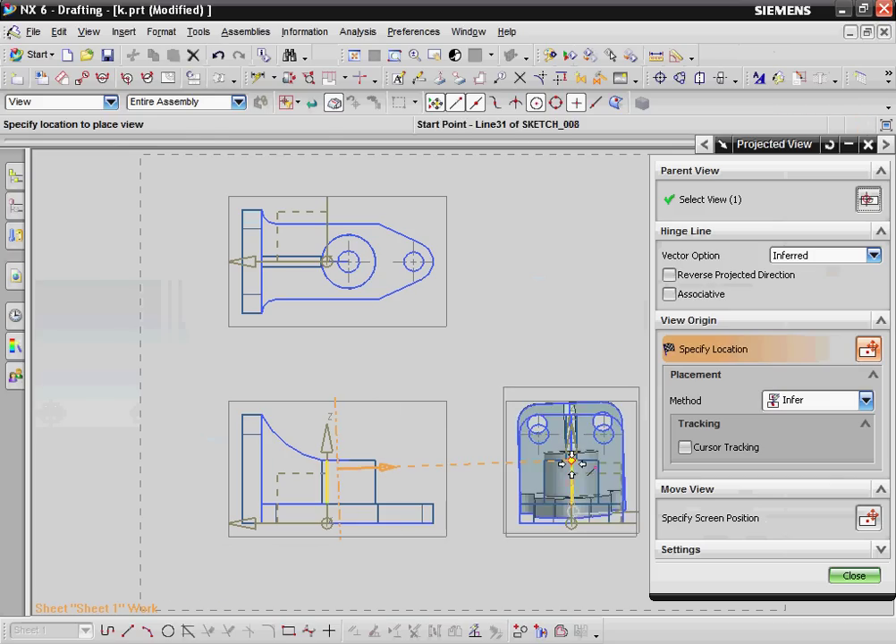
pyautogui.middleClick(573, 465)
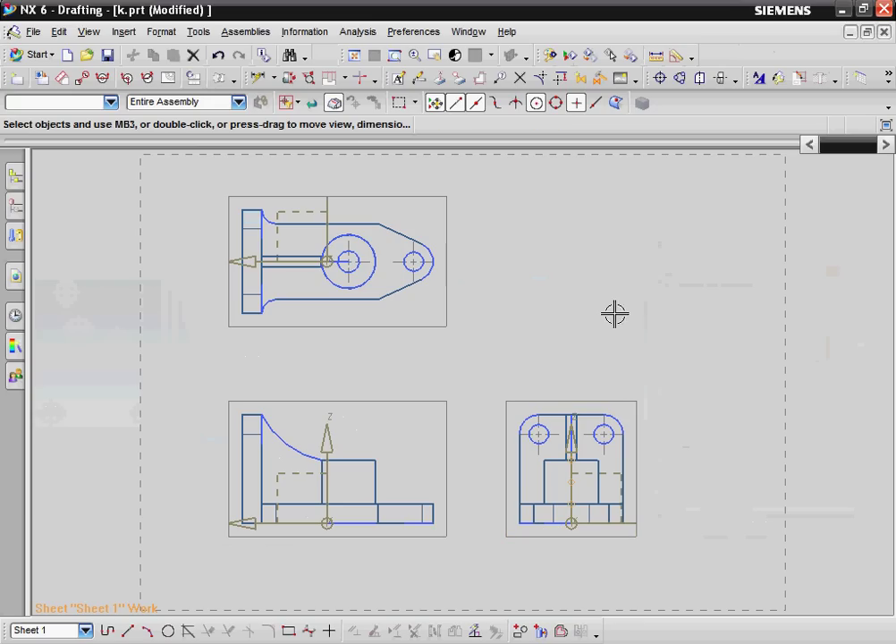
# Hide all objects in the drawing views, then show their geometry again without datums.
pyautogui.click(571, 62)
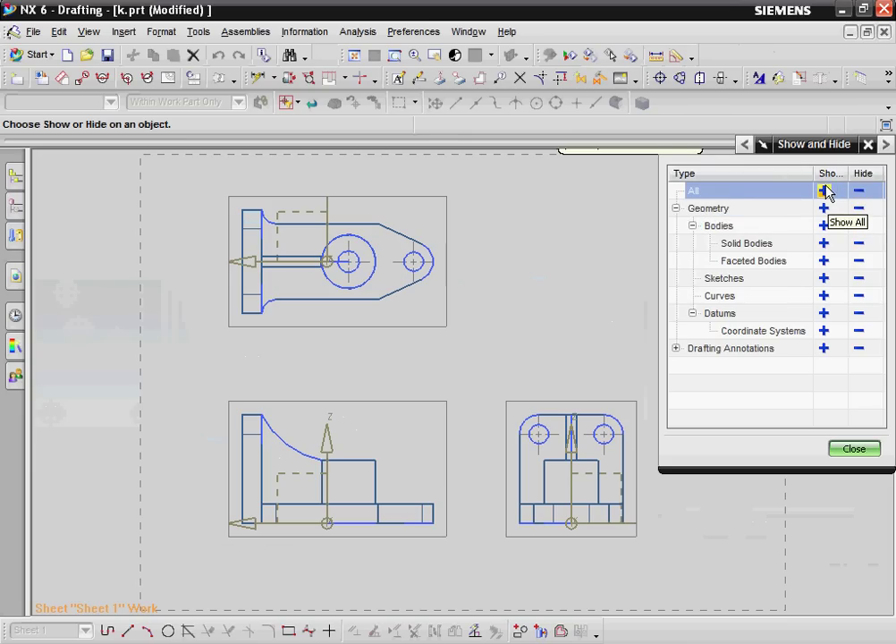
pyautogui.click(859, 190)
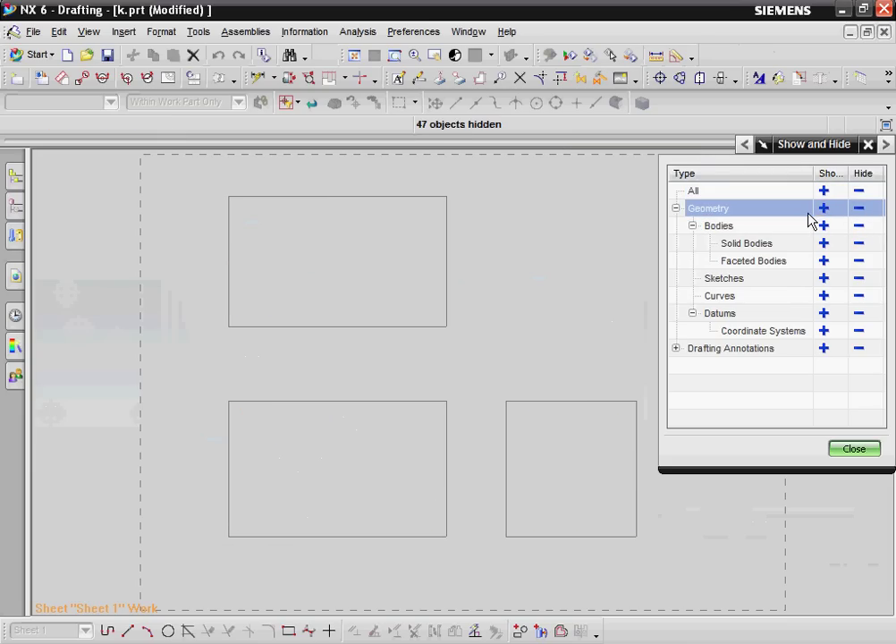
pyautogui.click(824, 225)
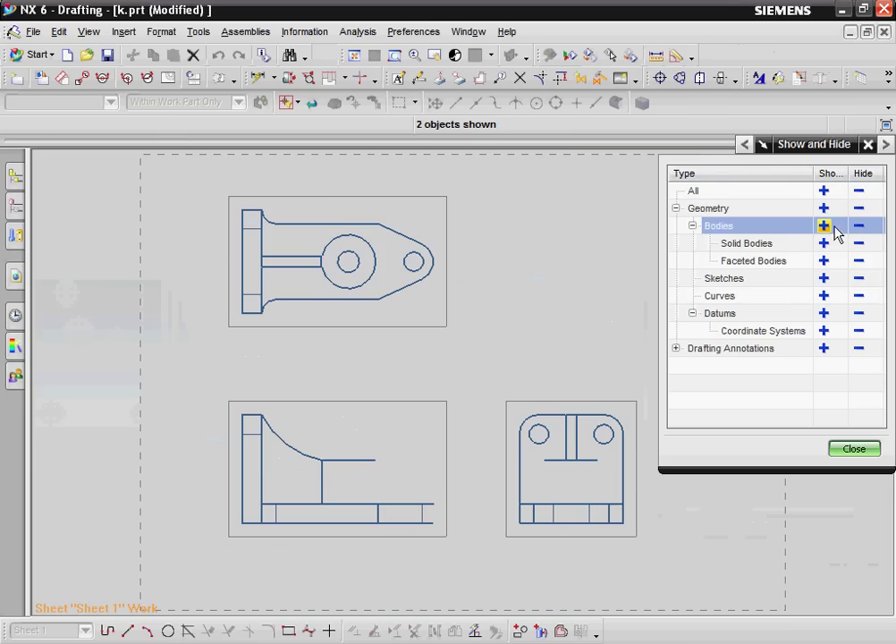
pyautogui.click(854, 449)
pyautogui.hotkey('ctrl', 'j')
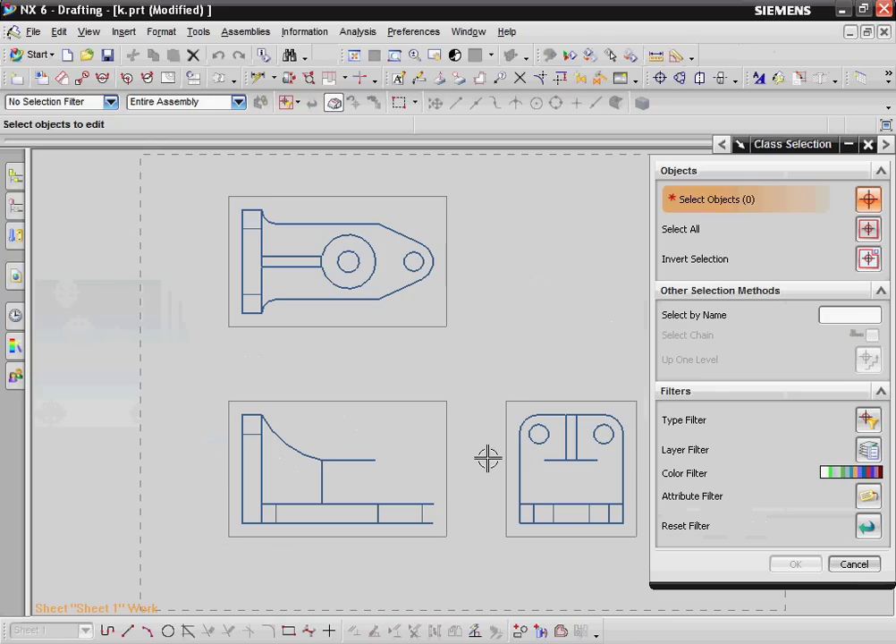
pyautogui.click(854, 564)
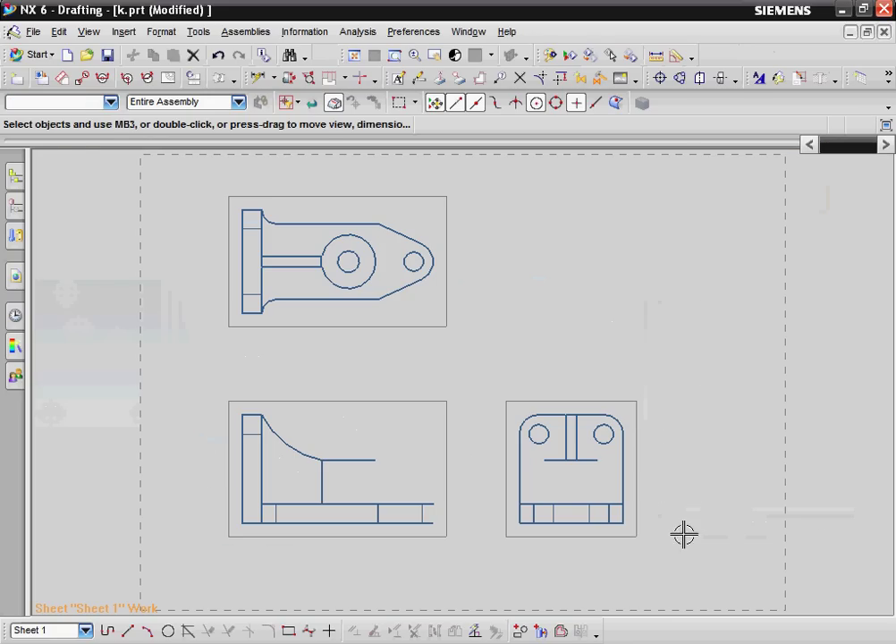
# Update Sheet 1 from the Part Navigator and zoom to see all three views.
pyautogui.click(12, 211)
pyautogui.rightClick(108, 272)
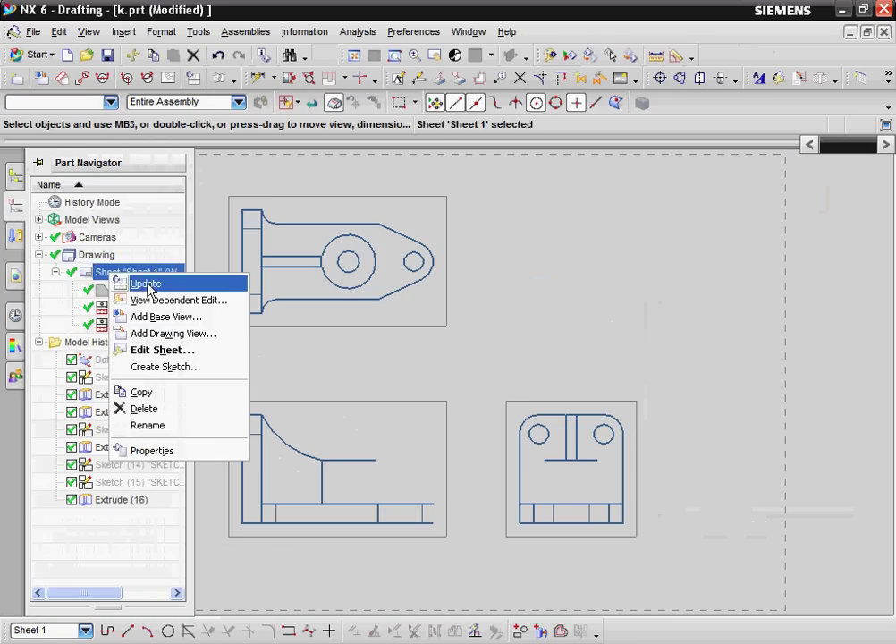
pyautogui.click(222, 283)
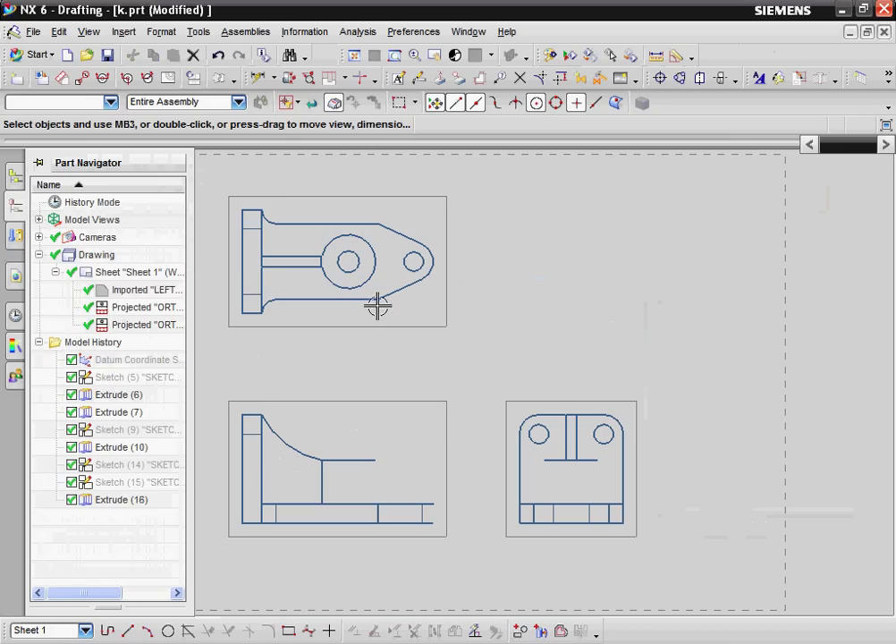
pyautogui.scroll(2, 458, 503)
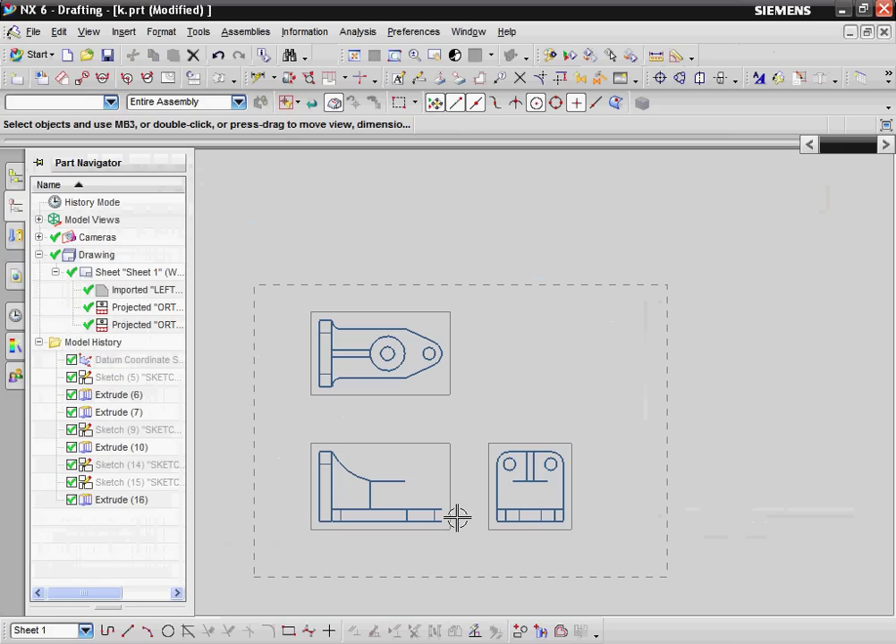
pyautogui.scroll(-3, 447, 515)
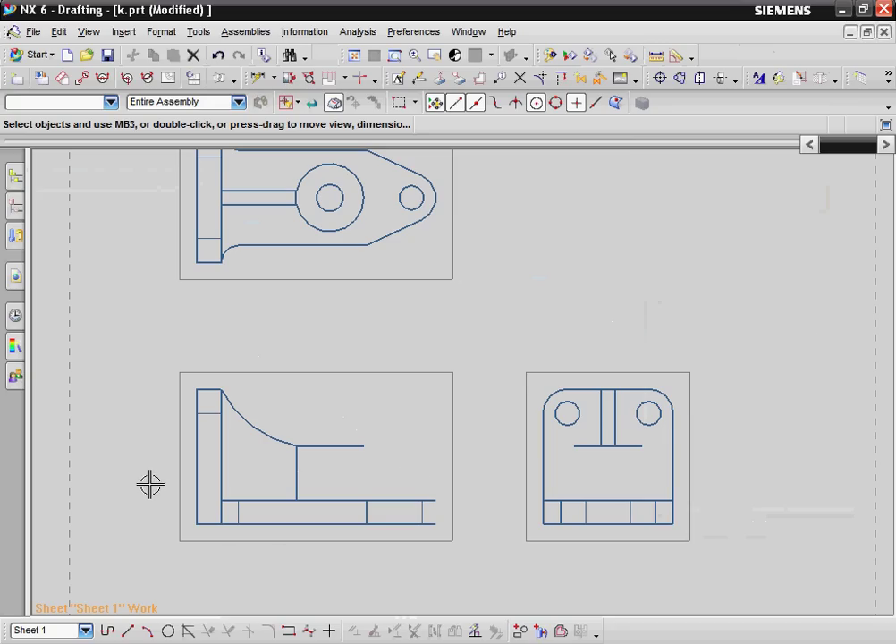
pyautogui.scroll(2, 150, 484)
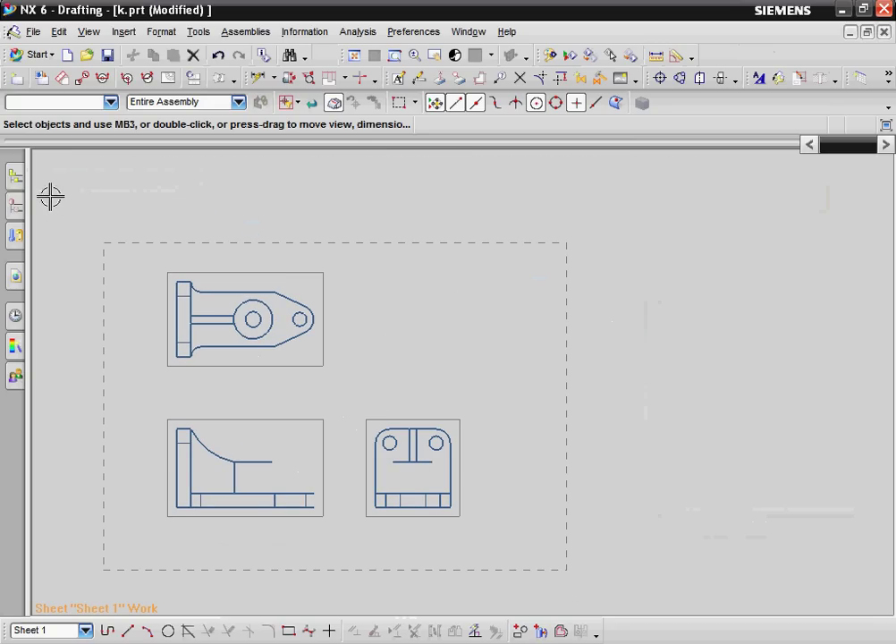
# Add a TFR-TRI isometric base view at 1:2 in the sheet's upper-right area.
pyautogui.click(42, 81)
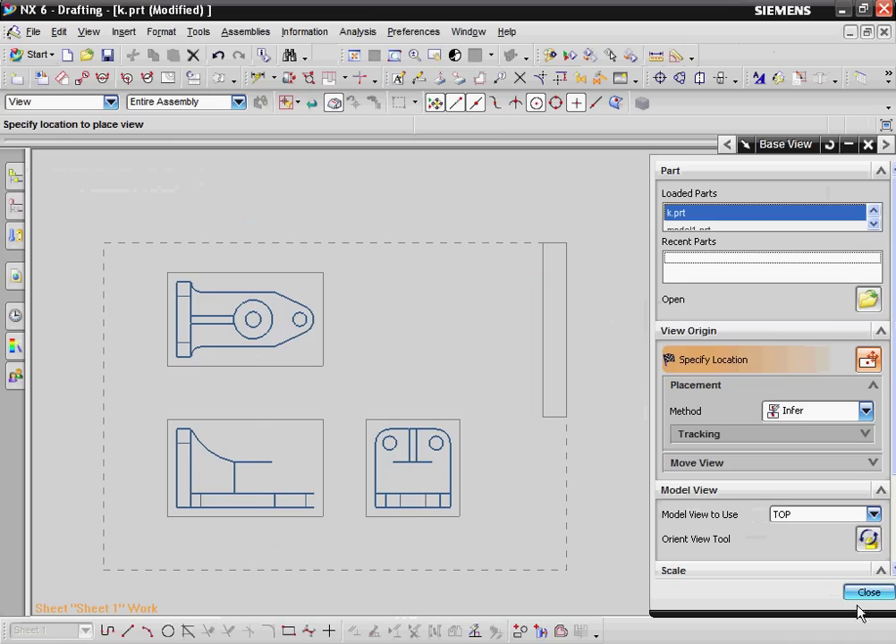
pyautogui.click(838, 517)
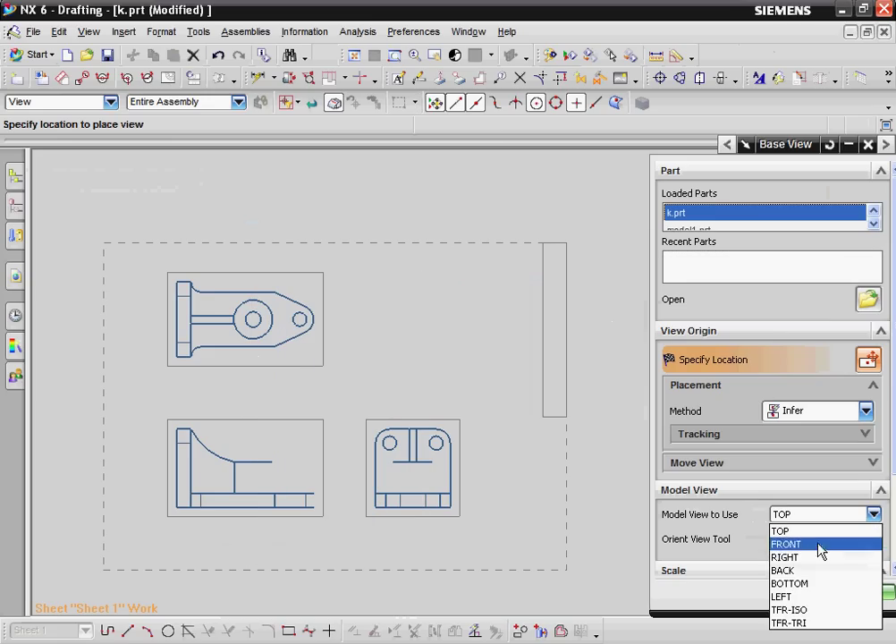
pyautogui.click(794, 623)
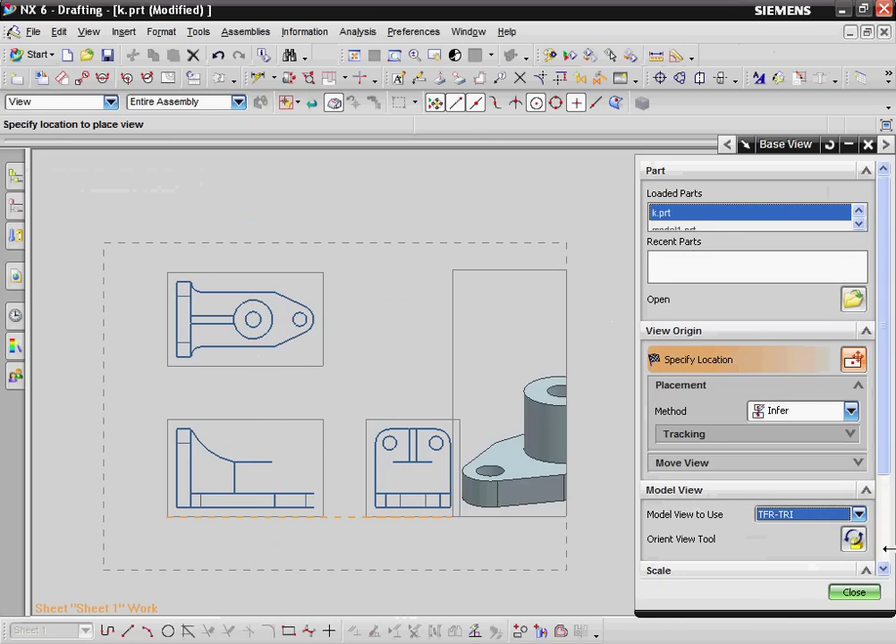
pyautogui.scroll(-1, 882, 549)
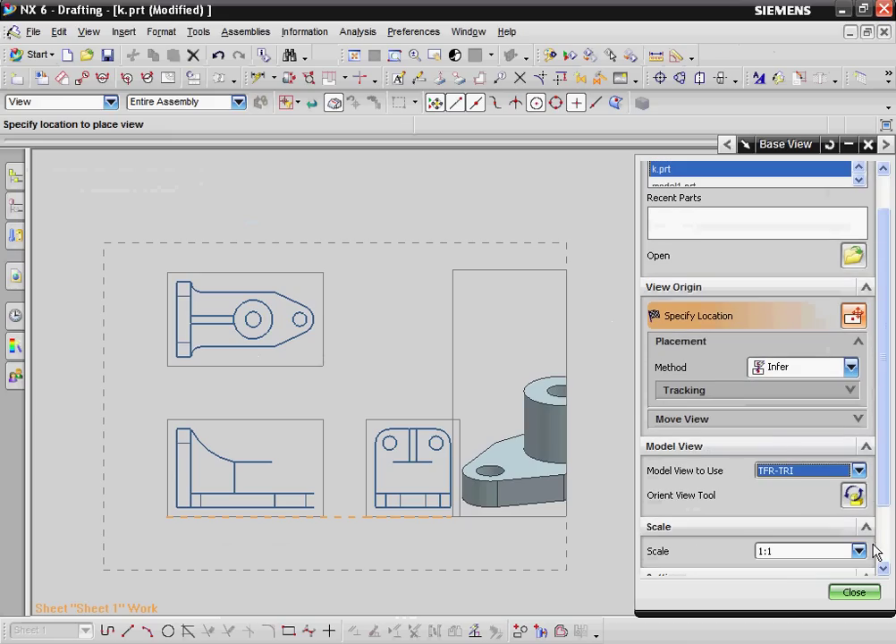
pyautogui.click(846, 557)
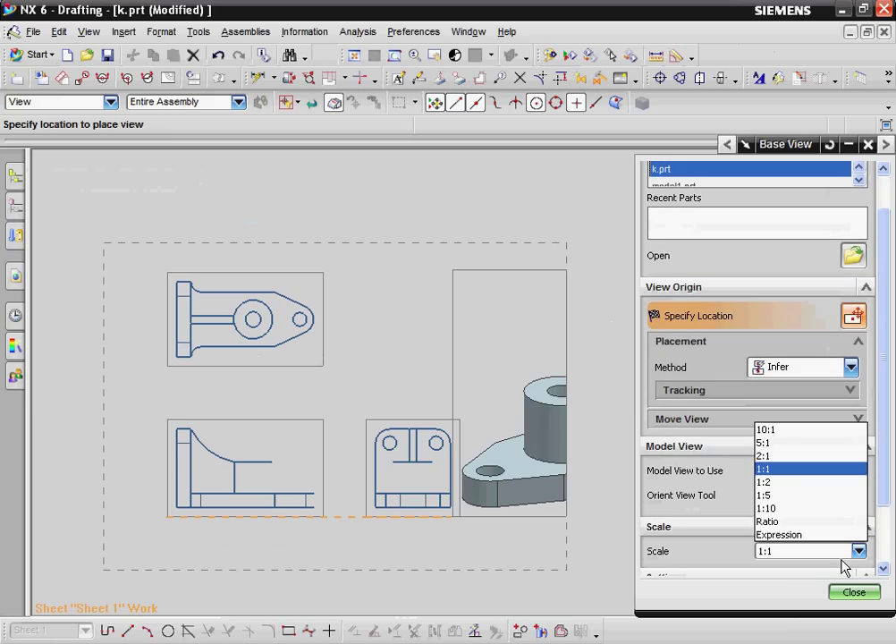
pyautogui.click(836, 480)
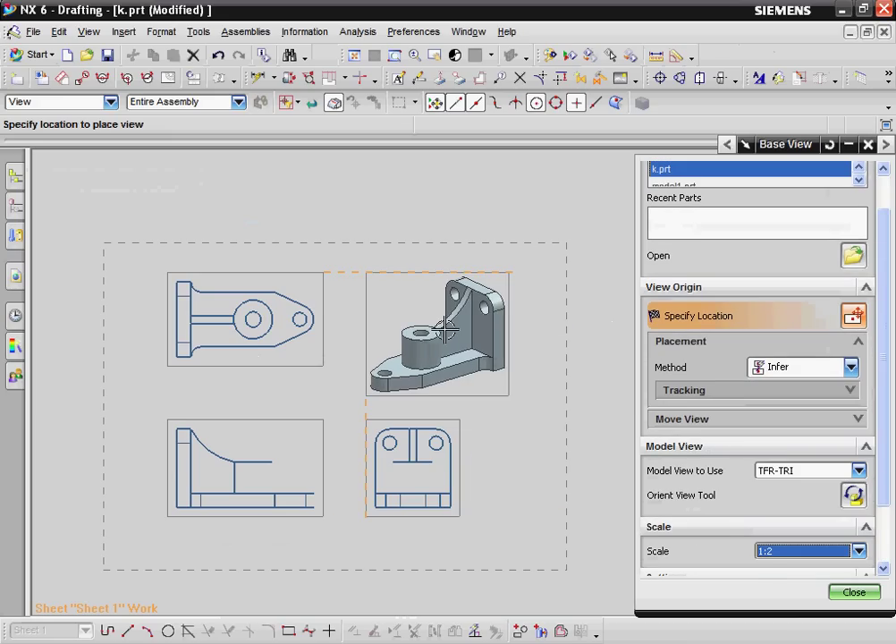
pyautogui.click(445, 330)
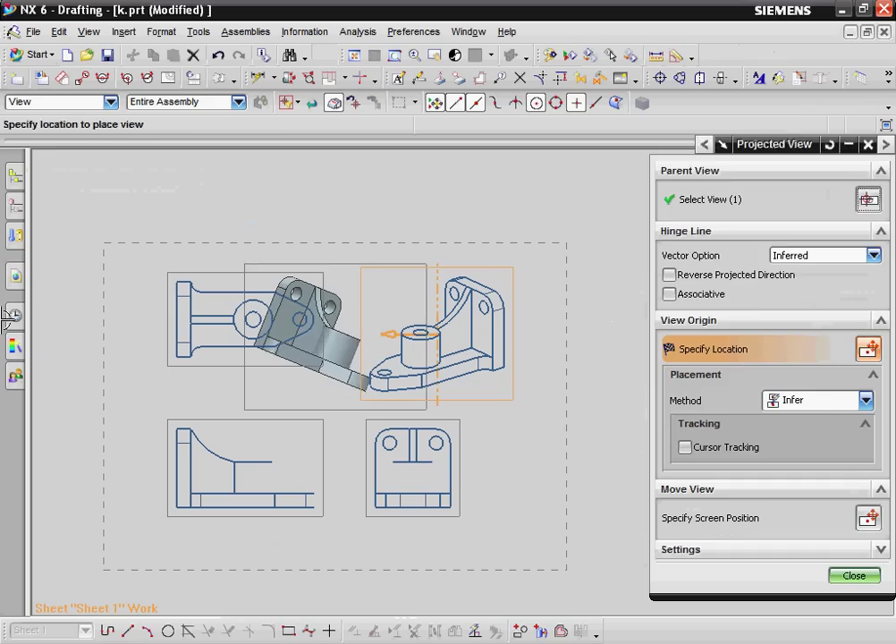
pyautogui.press('Escape')
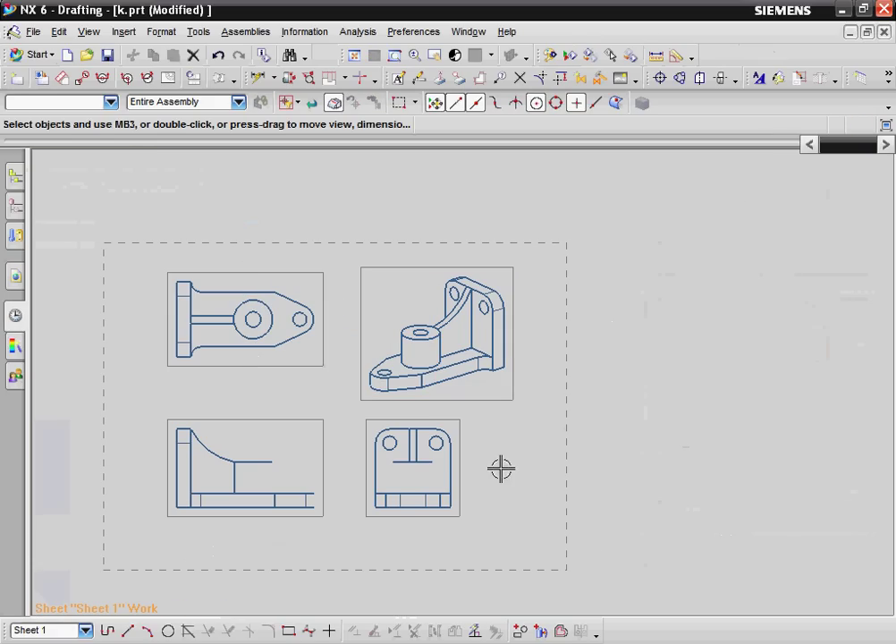
# Apply dashed hidden lines to the lower-left LEFT view.
pyautogui.click(316, 434)
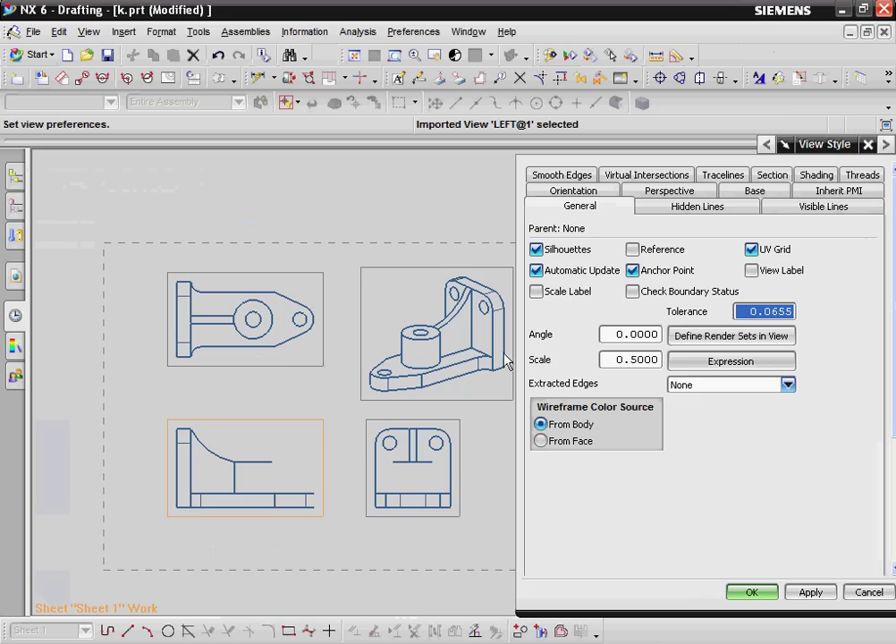
pyautogui.click(677, 211)
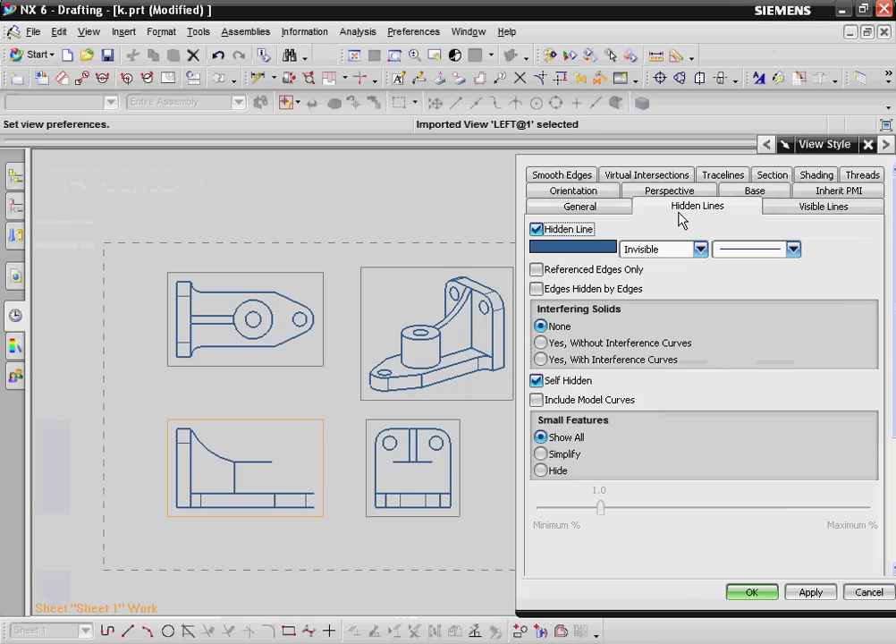
pyautogui.click(701, 249)
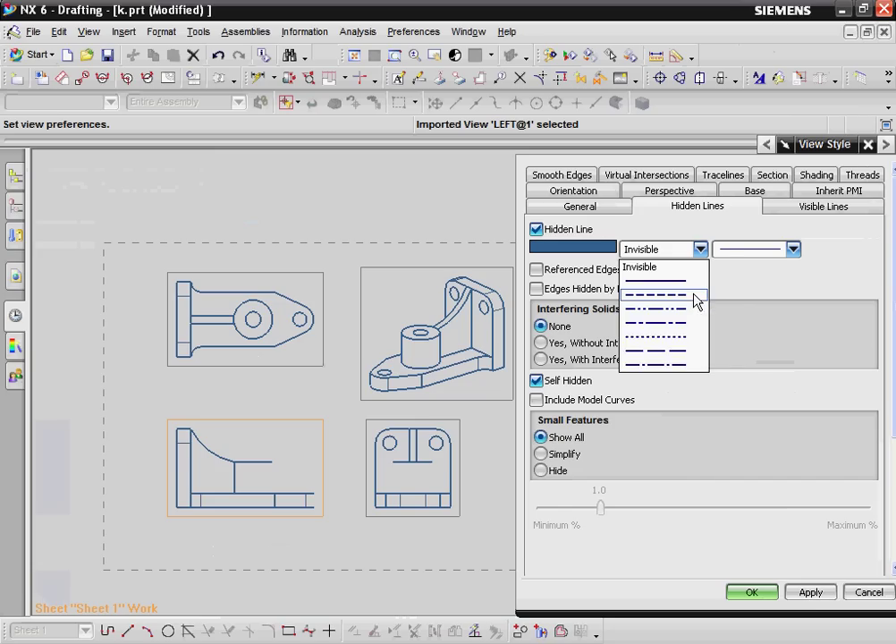
pyautogui.click(696, 295)
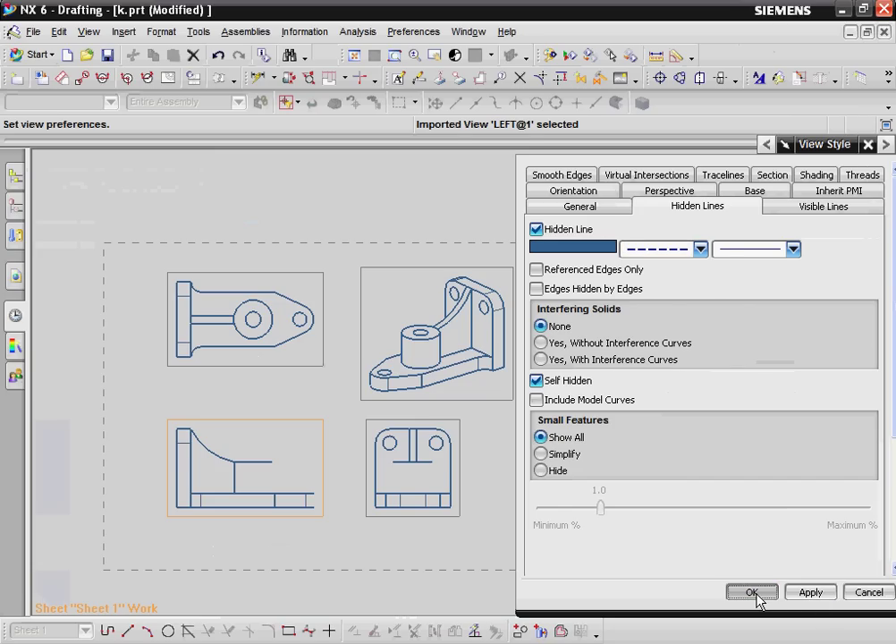
pyautogui.click(837, 595)
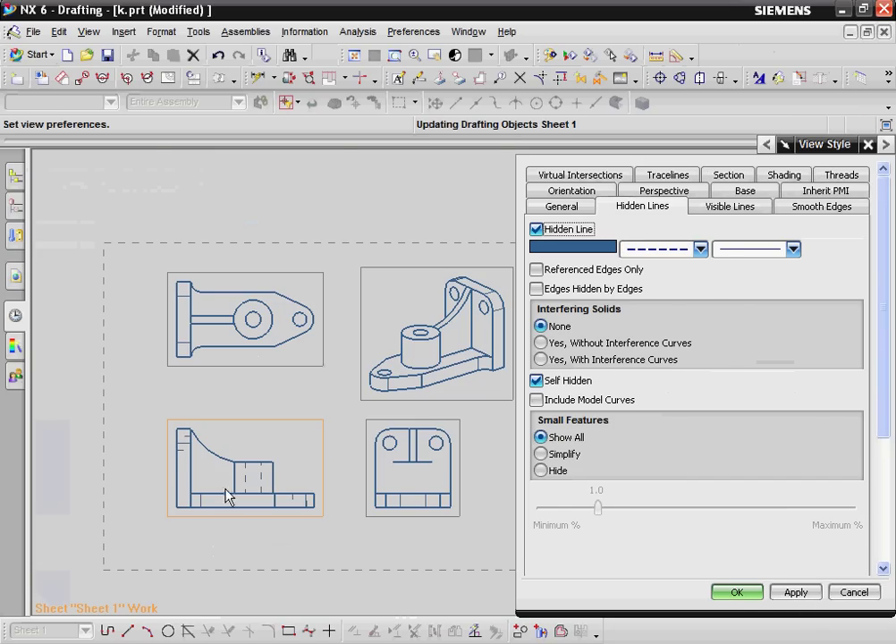
# Turn off hidden-line treatment so the LEFT view's hidden edges draw solid.
pyautogui.scroll(3, 177, 454)
pyautogui.scroll(2, 214, 535)
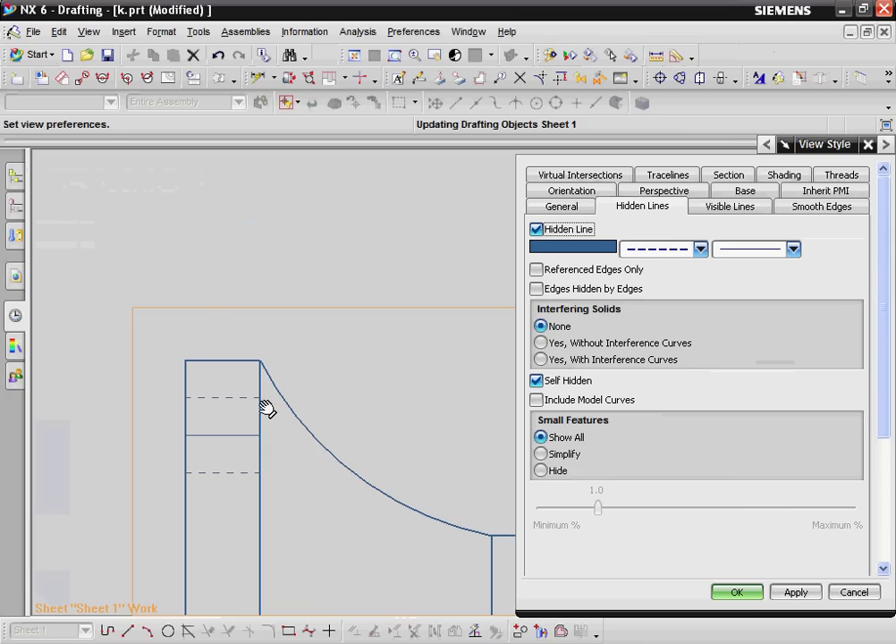
pyautogui.keyDown('shift'); pyautogui.moveTo(266, 408); pyautogui.dragTo(201, 232, button='middle'); pyautogui.keyUp('shift')
pyautogui.moveTo(478, 303)
pyautogui.keyDown('shift'); pyautogui.mouseDown(button='middle')
pyautogui.moveTo(236, 248)
pyautogui.moveTo(264, 343)
pyautogui.mouseUp(button='middle'); pyautogui.keyUp('shift')
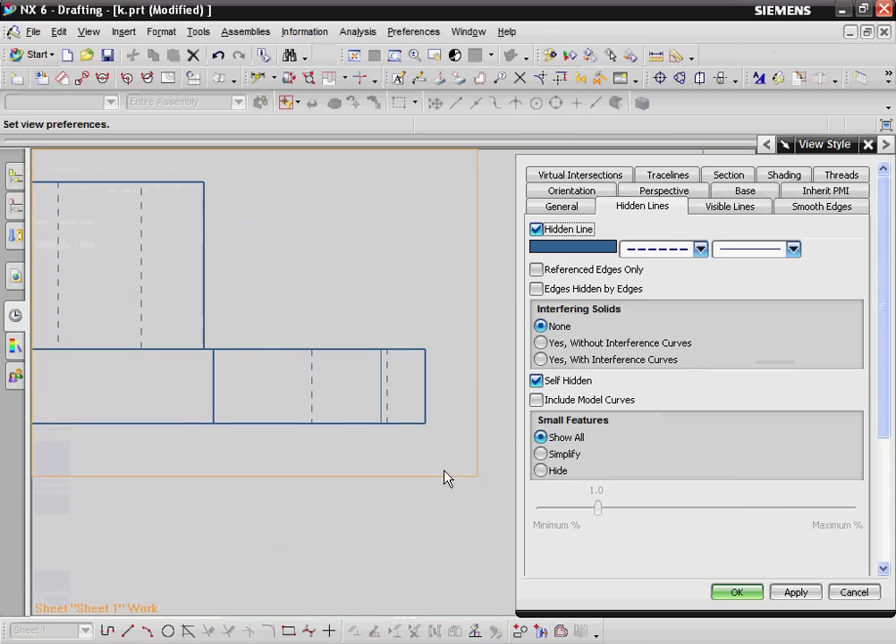
pyautogui.scroll(-2, 447, 478)
pyautogui.scroll(-2, 487, 423)
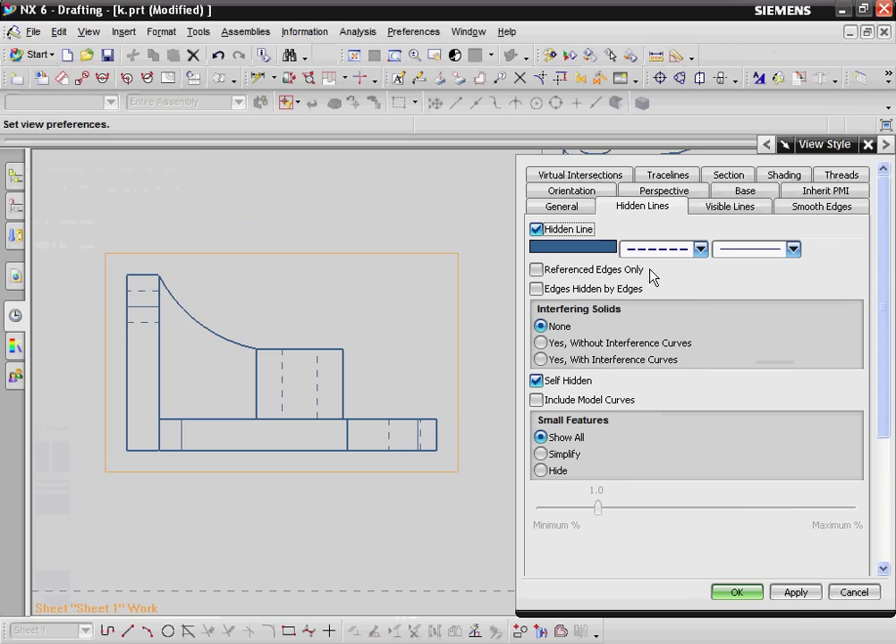
pyautogui.click(556, 229)
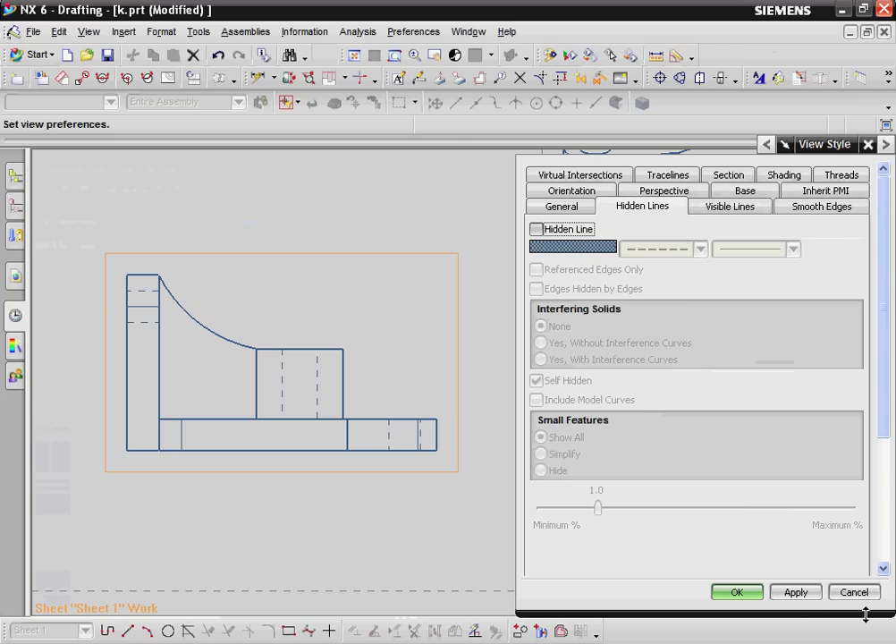
pyautogui.click(806, 592)
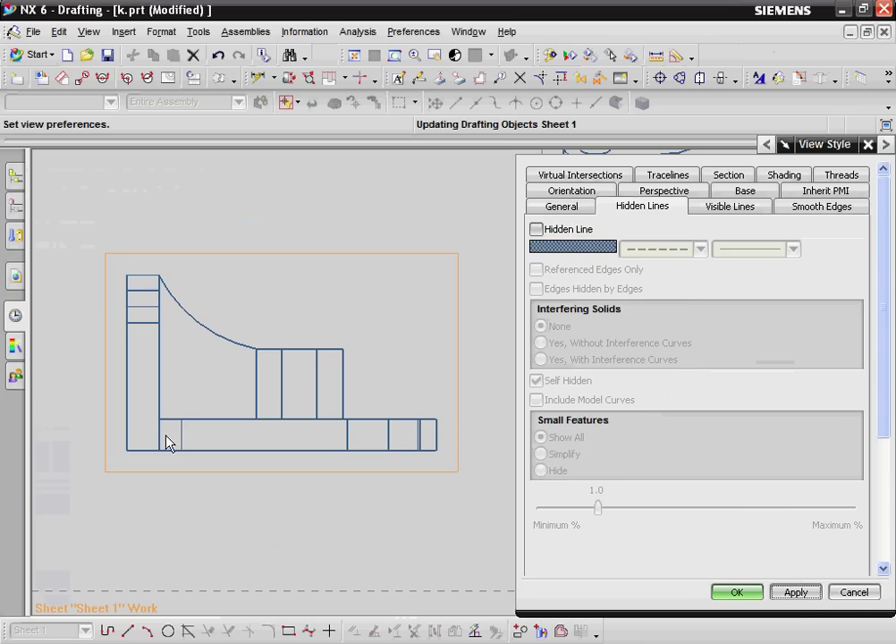
# Close the view style settings and select the lower-right ORTHO@3 view for styling.
pyautogui.scroll(-3, 183, 416)
pyautogui.moveTo(292, 482)
pyautogui.keyDown('shift'); pyautogui.mouseDown(button='middle')
pyautogui.moveTo(241, 564)
pyautogui.moveTo(209, 595)
pyautogui.mouseUp(button='middle'); pyautogui.keyUp('shift')
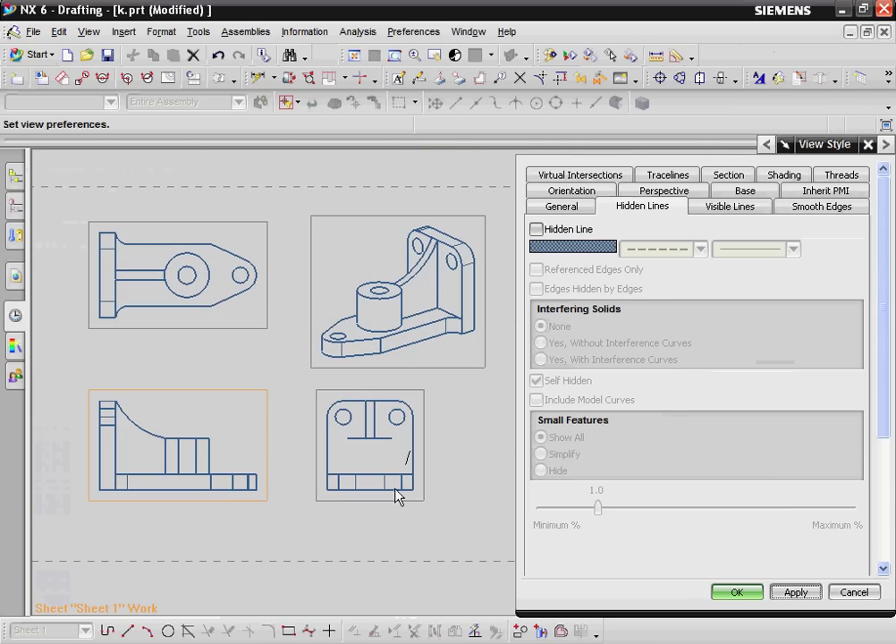
pyautogui.scroll(4, 407, 465)
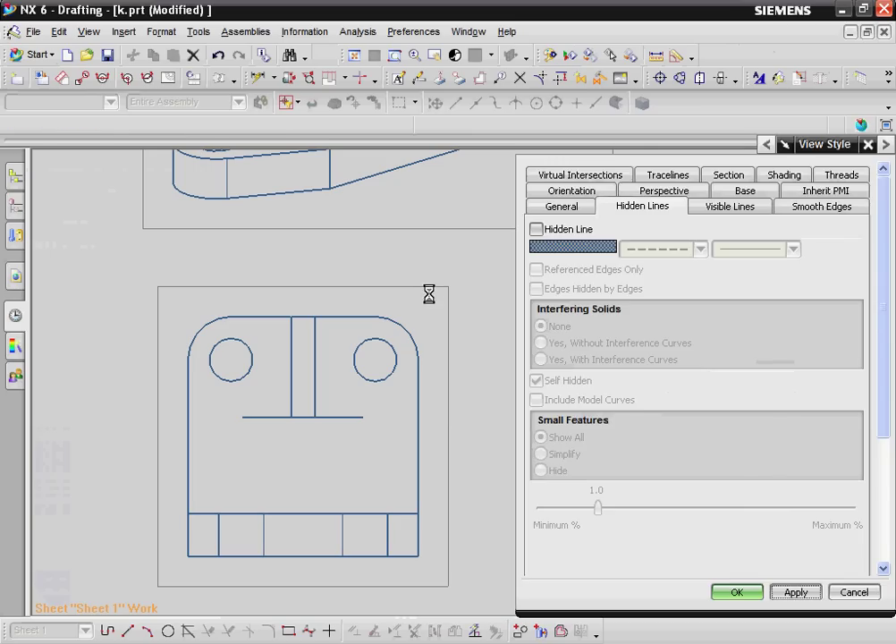
pyautogui.press('Escape')
pyautogui.click(450, 428)
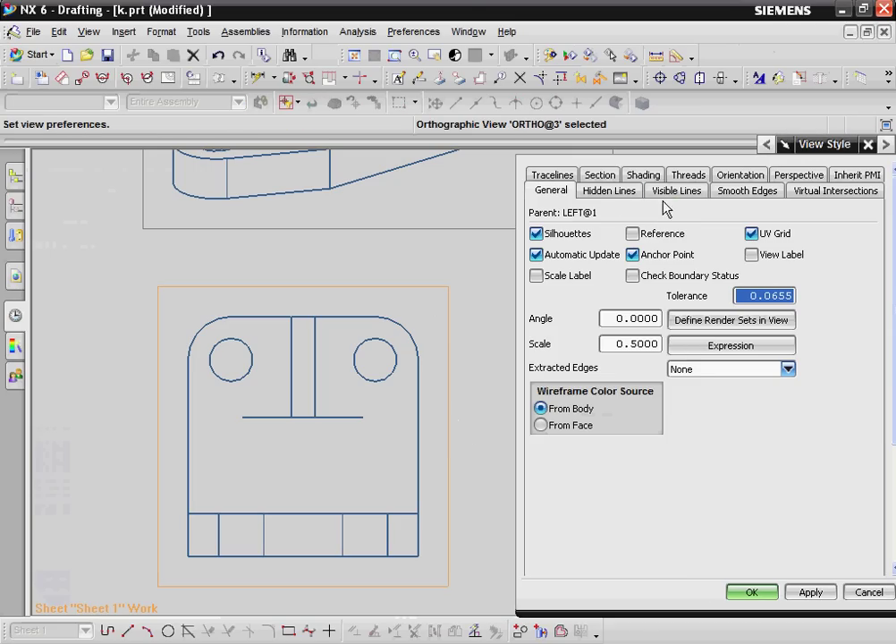
# Change the view's visible-line width to thick, then a thinner width, and apply.
pyautogui.click(704, 192)
pyautogui.click(741, 215)
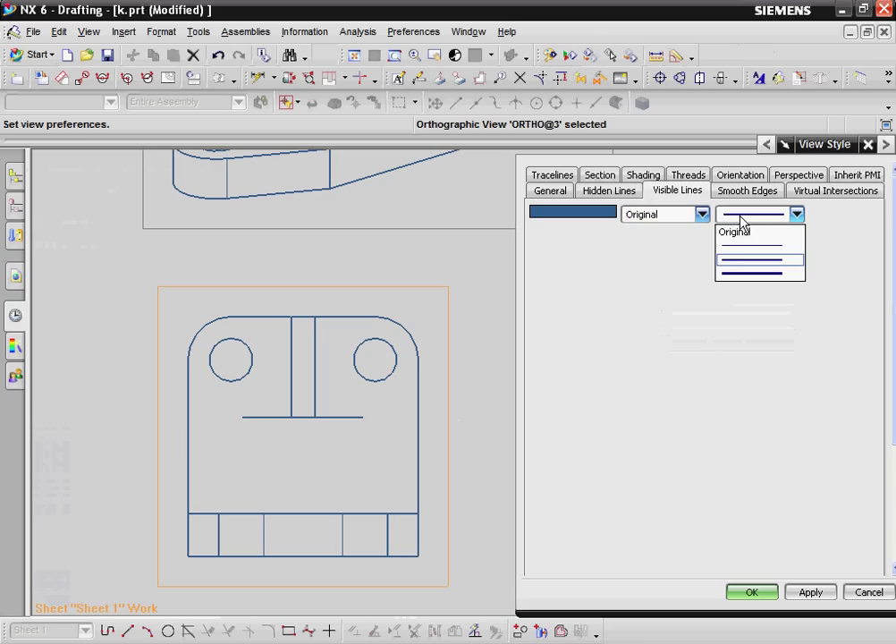
pyautogui.click(748, 271)
pyautogui.click(796, 214)
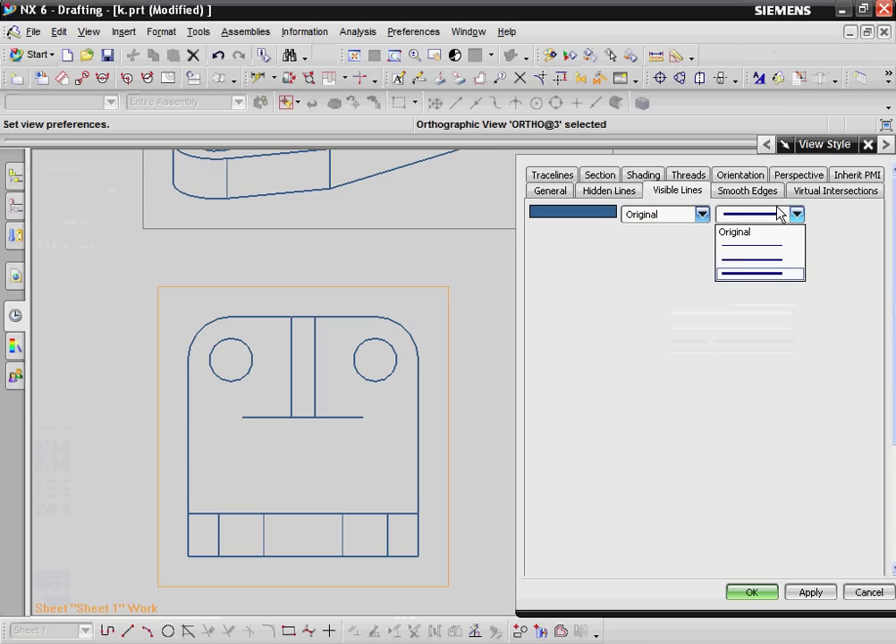
pyautogui.click(746, 257)
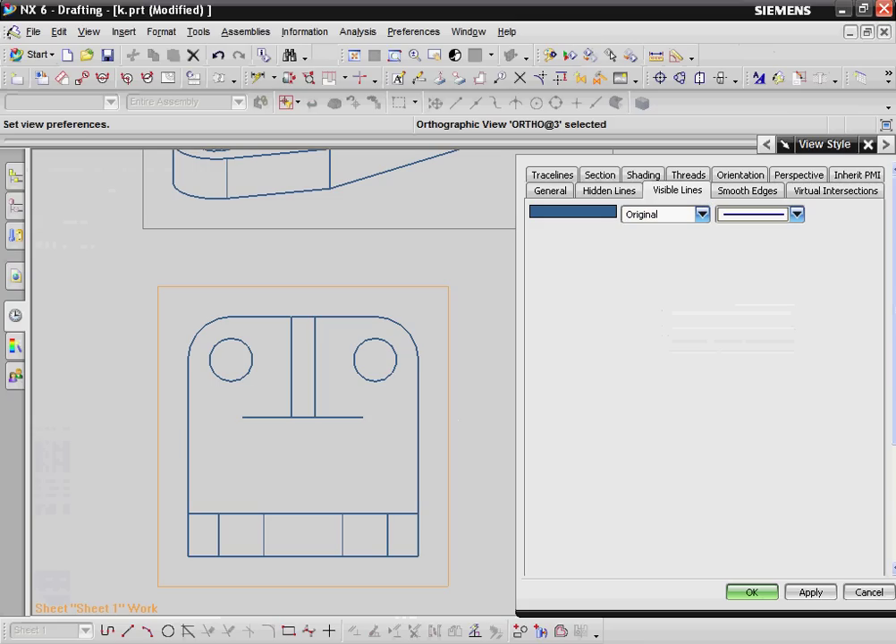
pyautogui.click(807, 593)
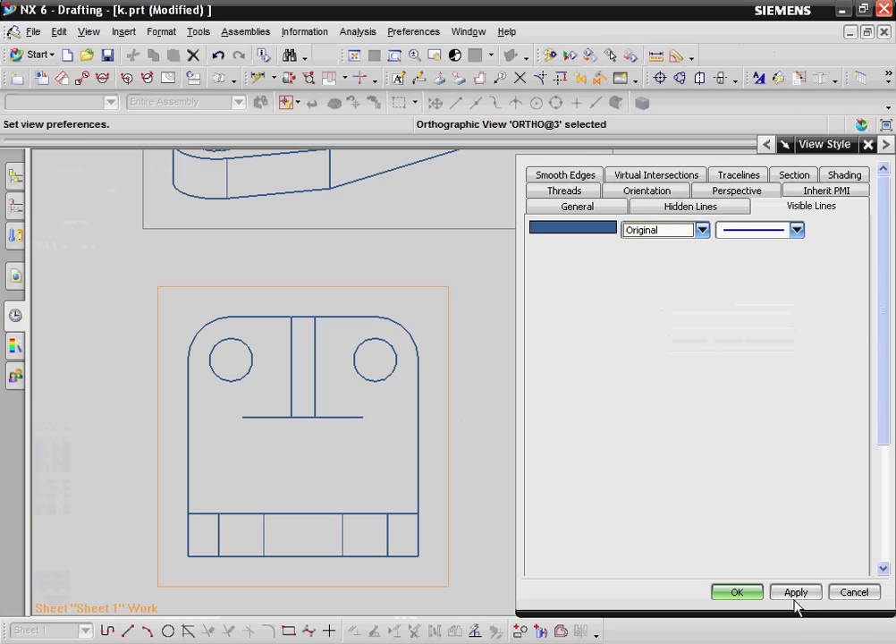
# Apply dashed hidden lines to the view, then reset them to Invisible and apply.
pyautogui.click(727, 211)
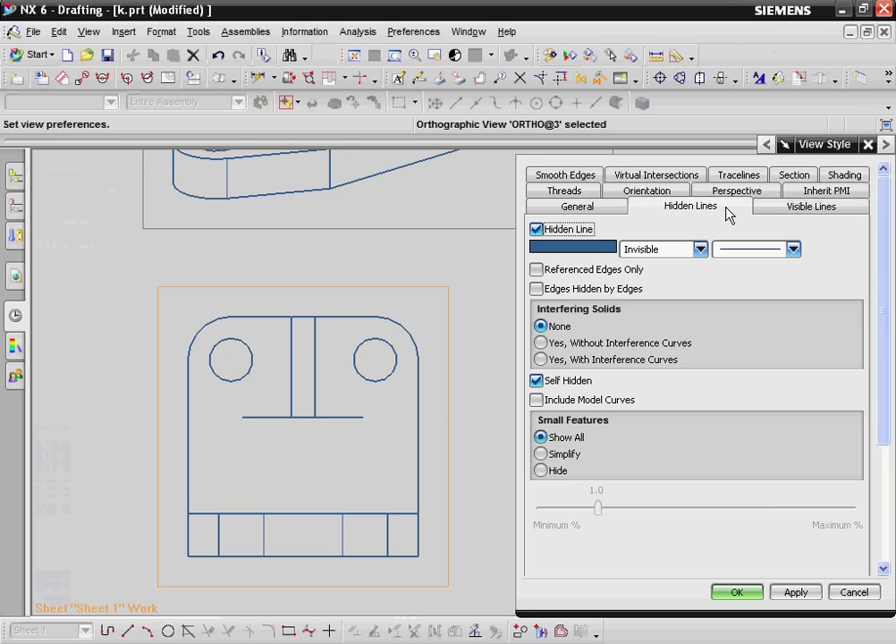
pyautogui.click(638, 252)
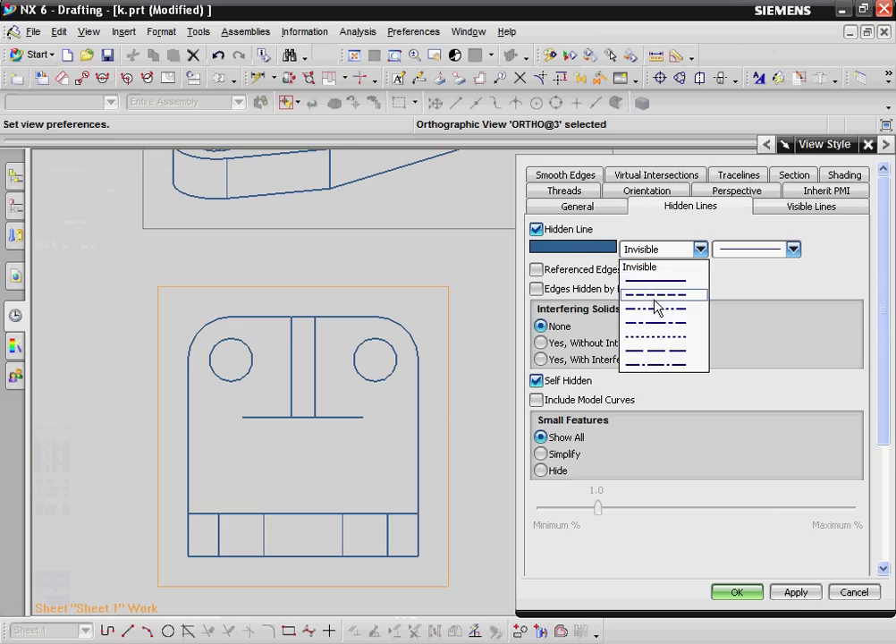
pyautogui.click(655, 310)
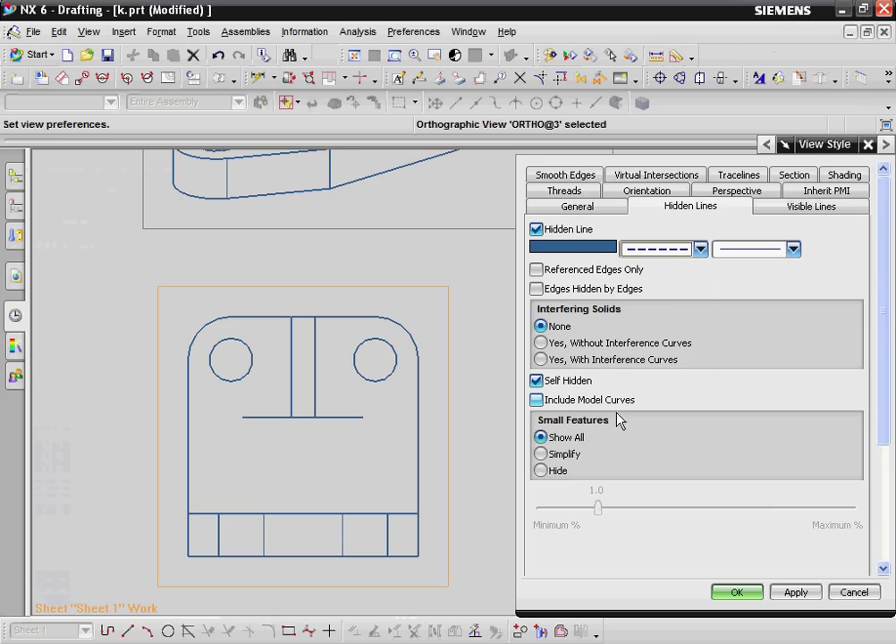
pyautogui.click(776, 597)
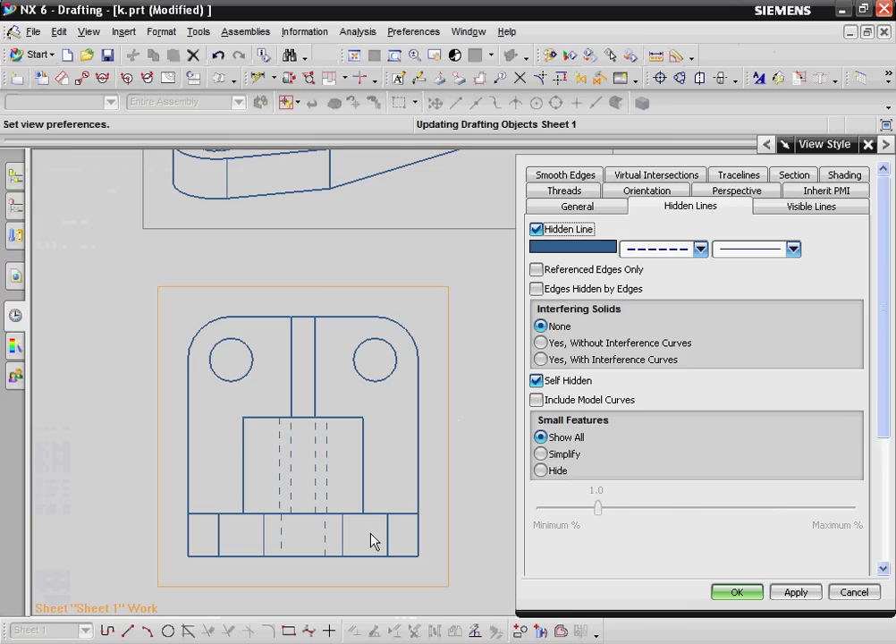
pyautogui.scroll(-2, 370, 537)
pyautogui.keyDown('ctrl'); pyautogui.moveTo(381, 500); pyautogui.dragTo(394, 480, button='middle'); pyautogui.keyUp('ctrl')
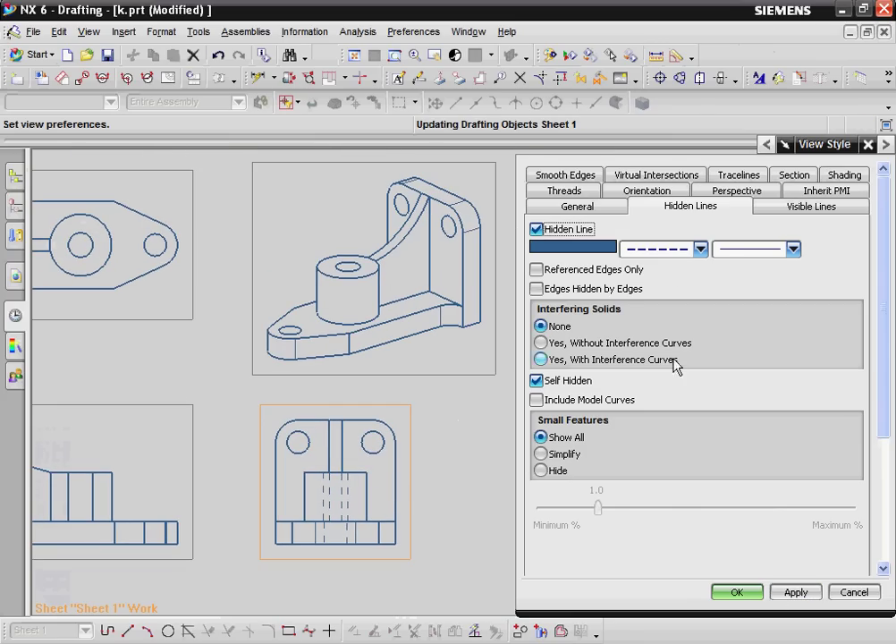
pyautogui.click(702, 250)
pyautogui.click(691, 265)
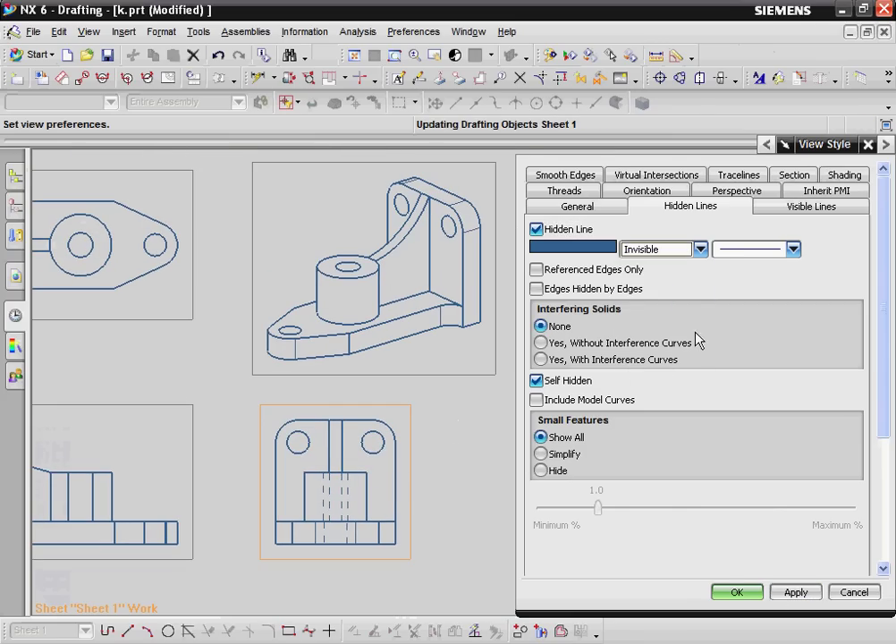
pyautogui.click(799, 595)
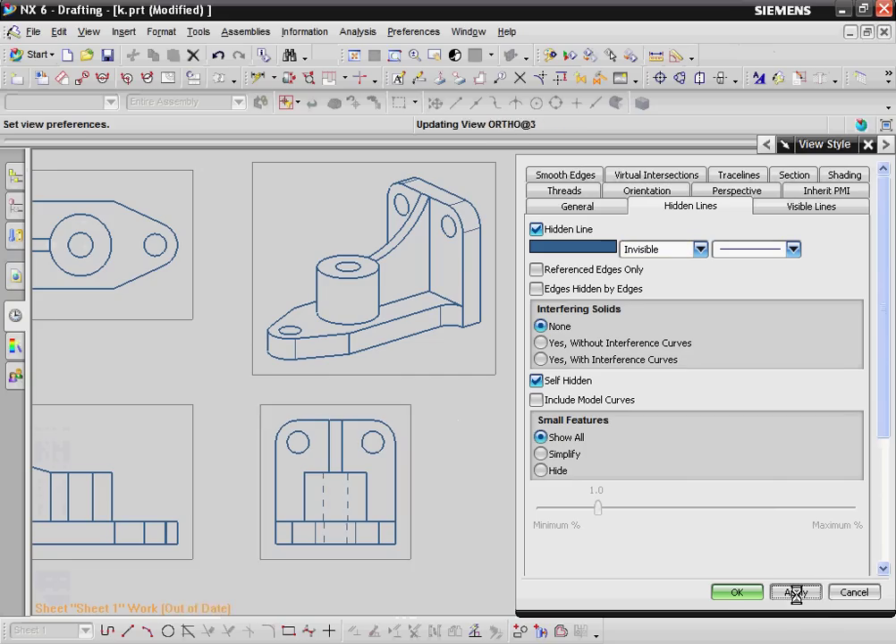
# Confirm the view style settings with OK and close the dialog.
pyautogui.click(736, 593)
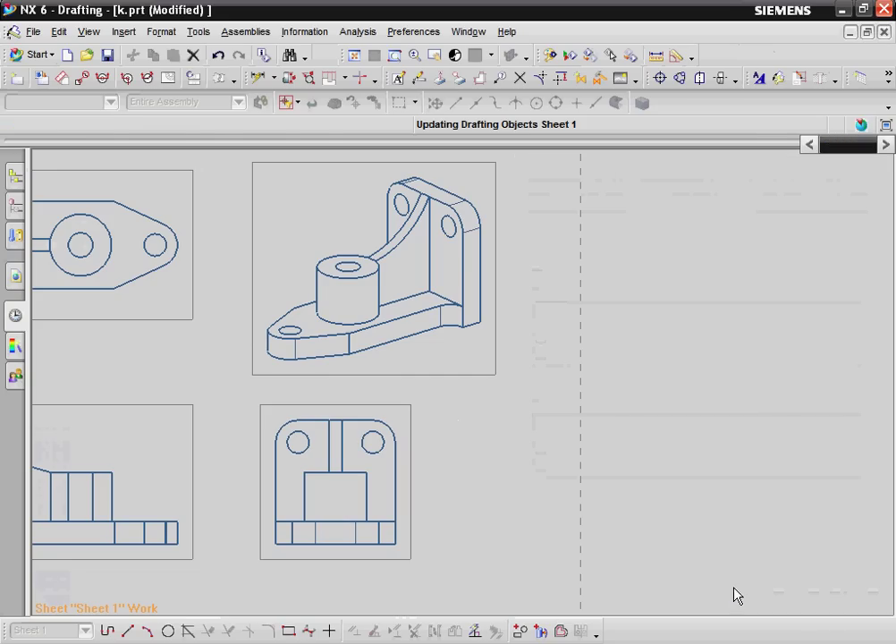
pyautogui.scroll(-3, 476, 445)
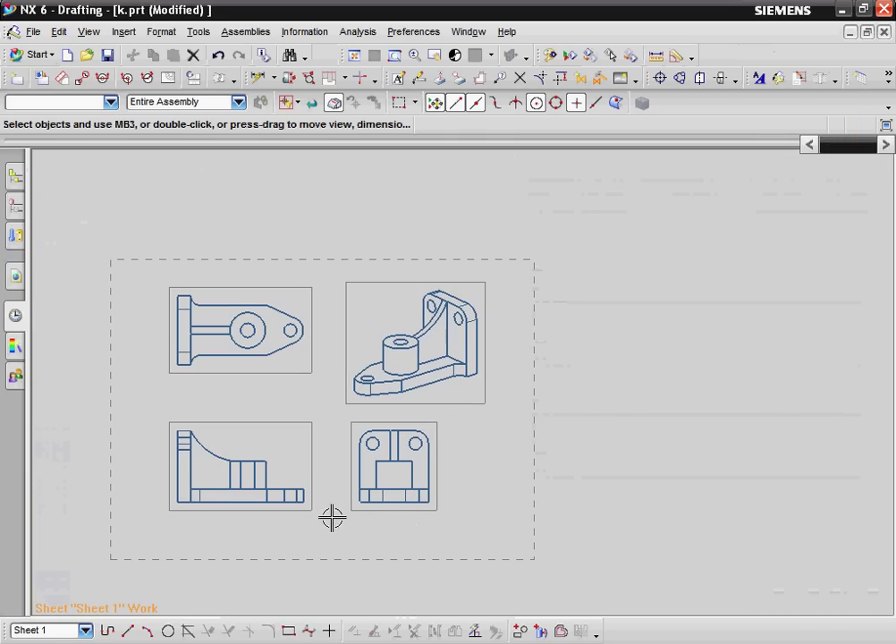
pyautogui.rightClick(293, 517)
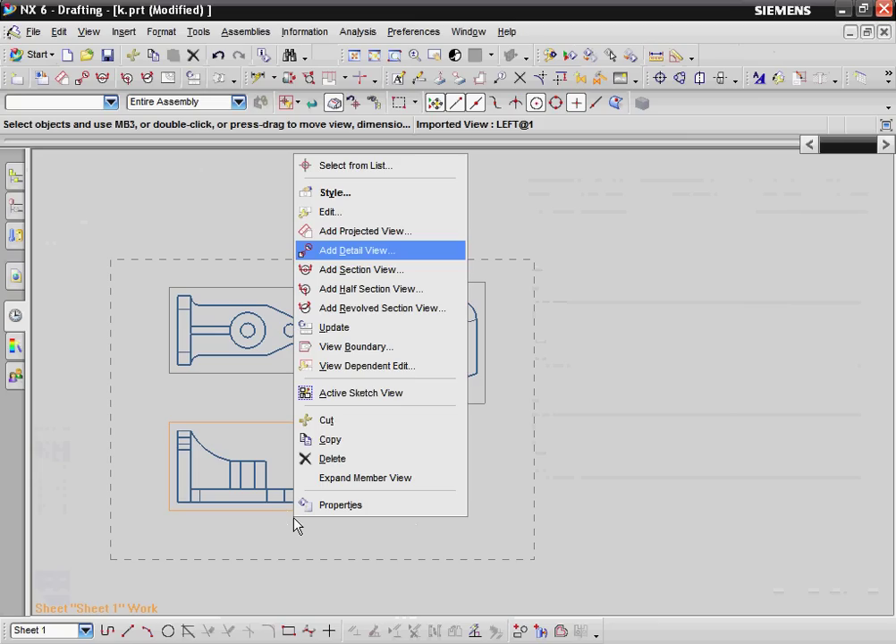
pyautogui.click(347, 437)
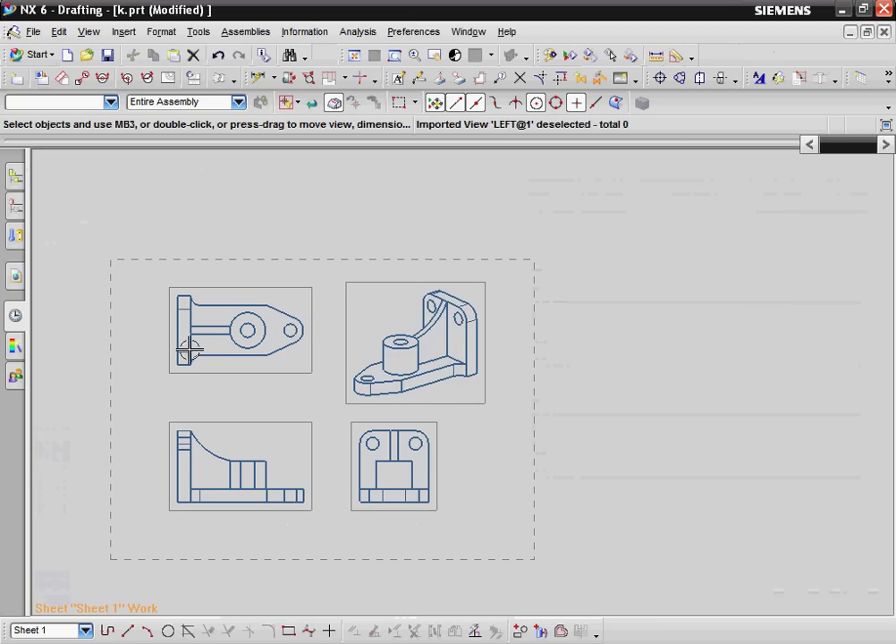
# Delete the lower-left LEFT@1 drawing view.
pyautogui.scroll(-3, 282, 501)
pyautogui.scroll(4, 273, 501)
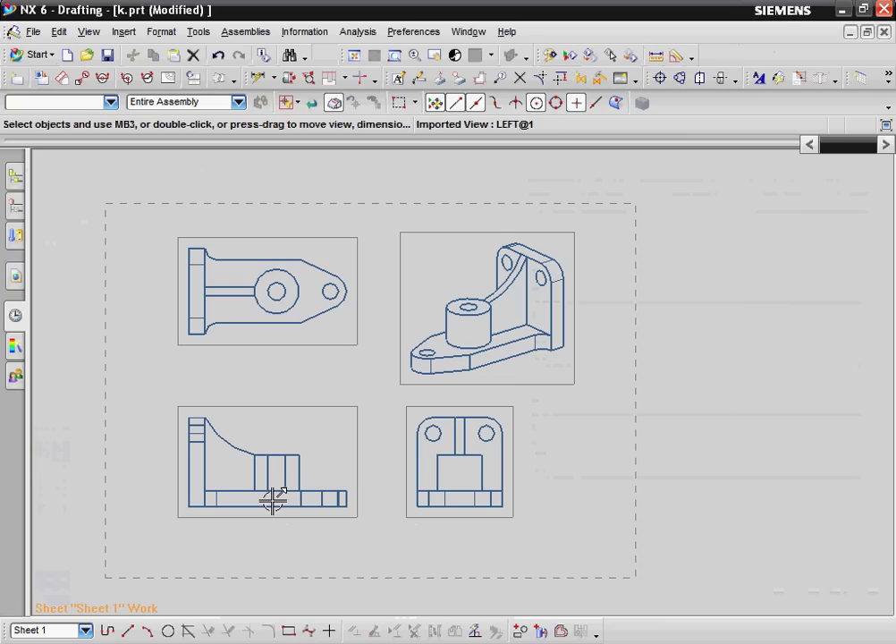
pyautogui.scroll(2, 273, 501)
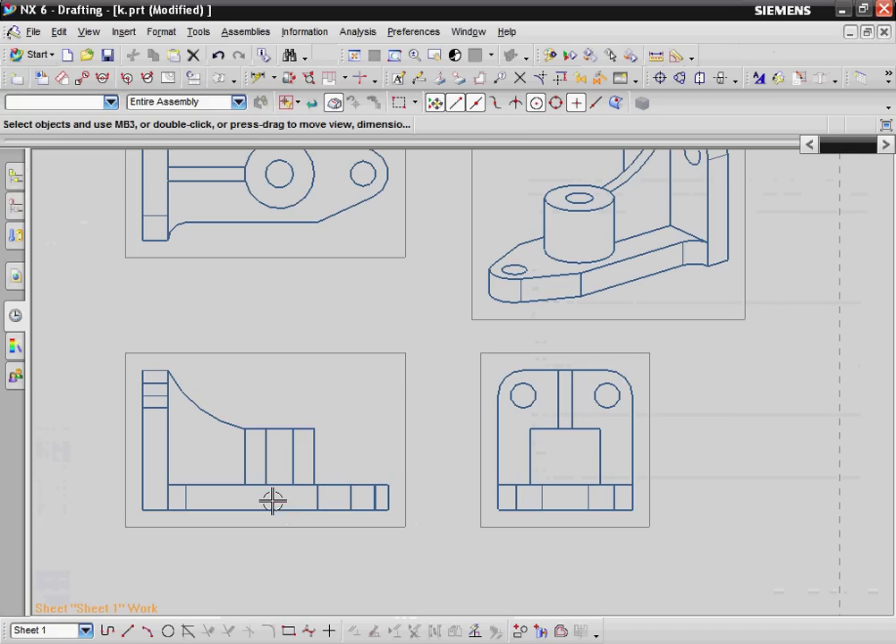
pyautogui.rightClick(286, 531)
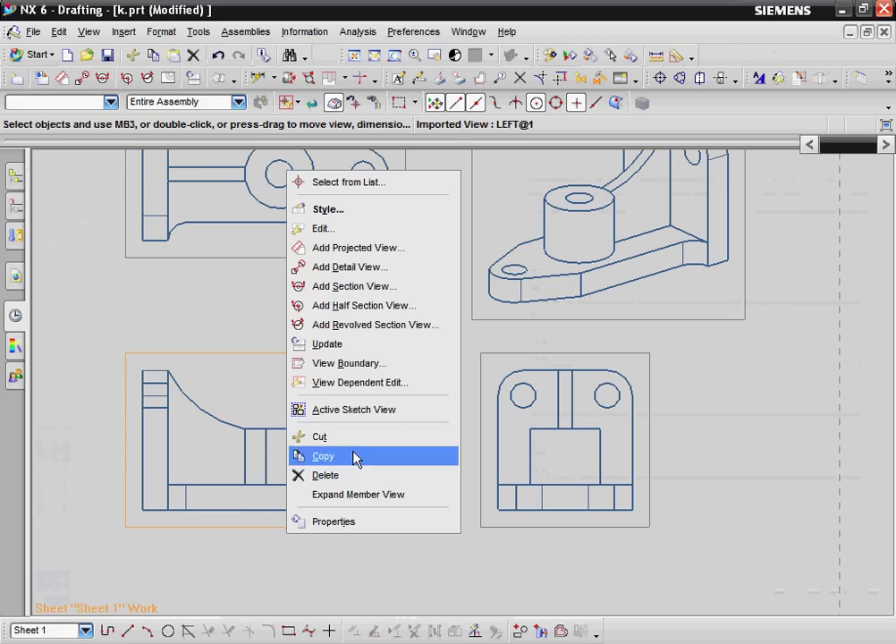
pyautogui.click(331, 475)
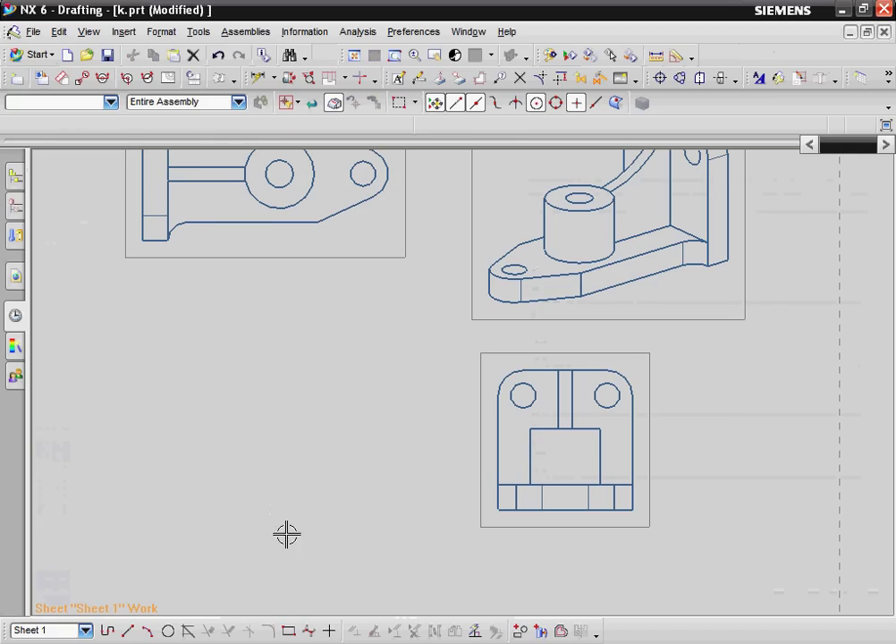
pyautogui.scroll(-2, 175, 306)
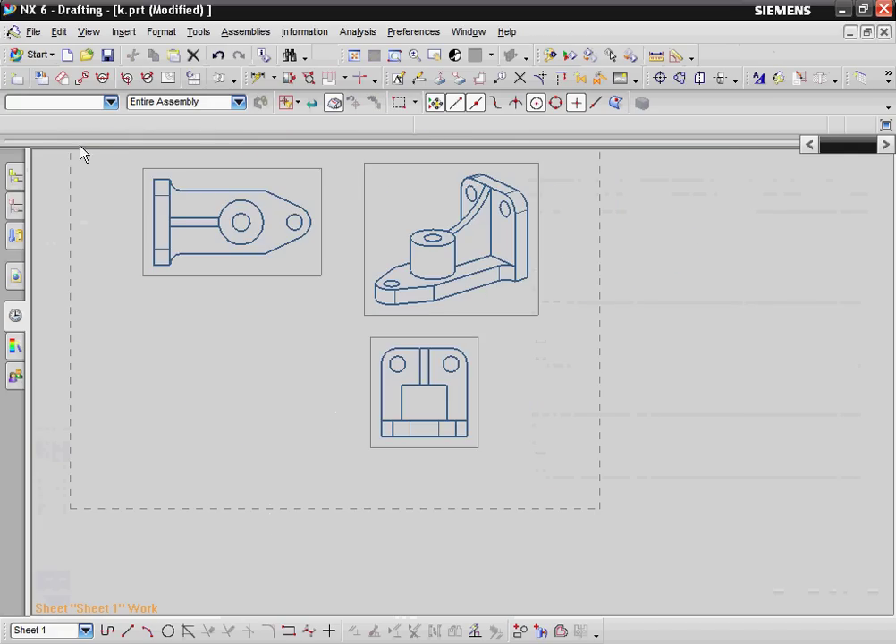
# Cut section A-A from the upper-left view through the large hole's centre, placed below it.
pyautogui.click(104, 79)
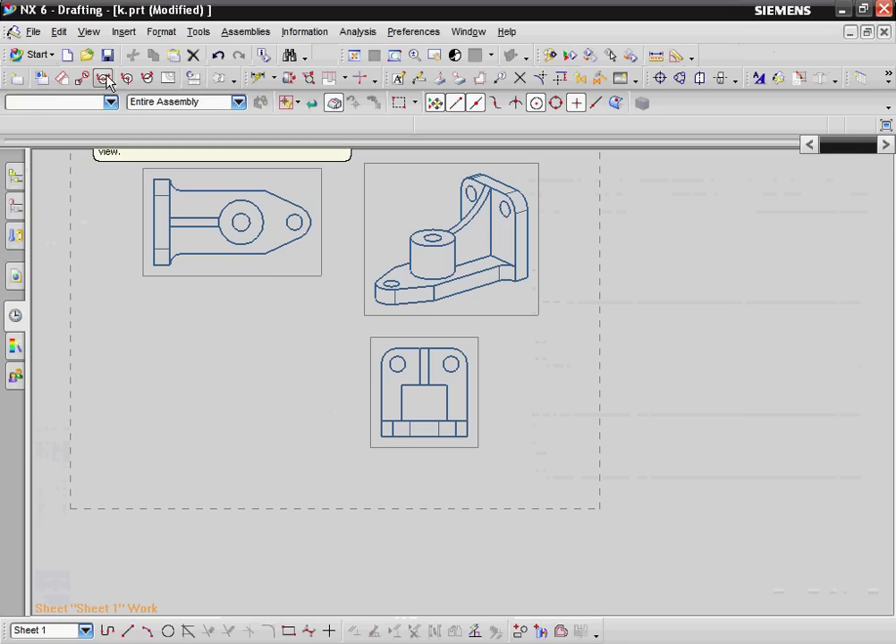
pyautogui.click(290, 275)
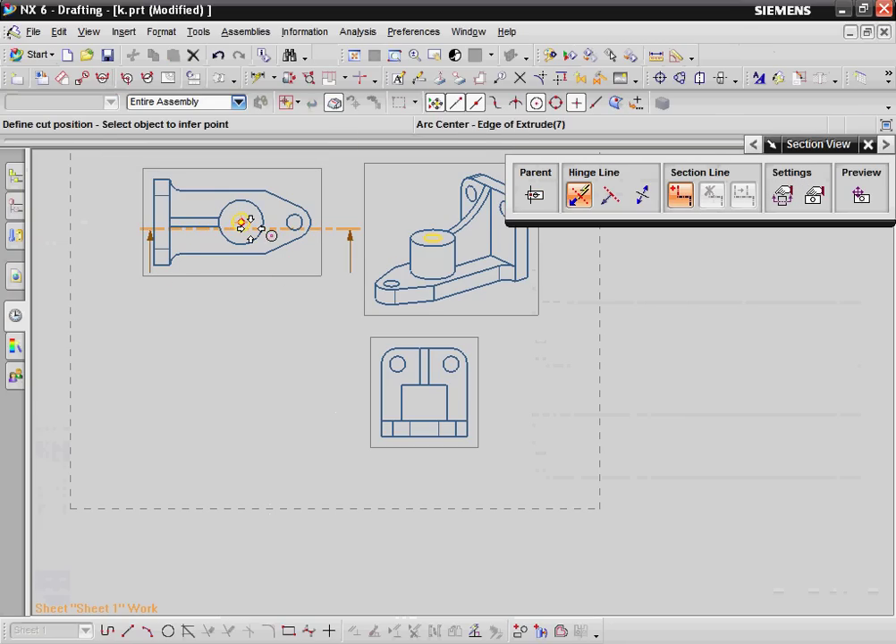
pyautogui.click(249, 220)
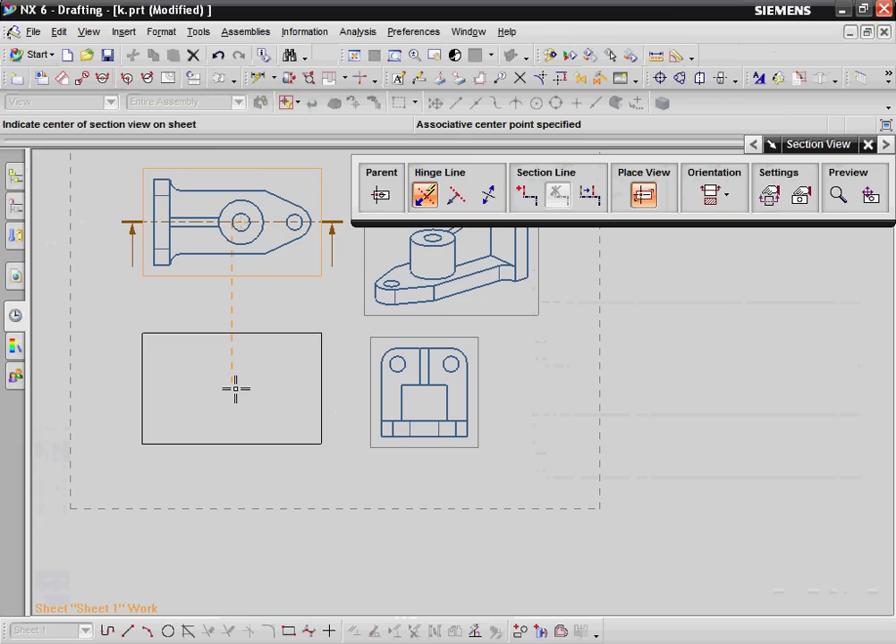
pyautogui.click(236, 392)
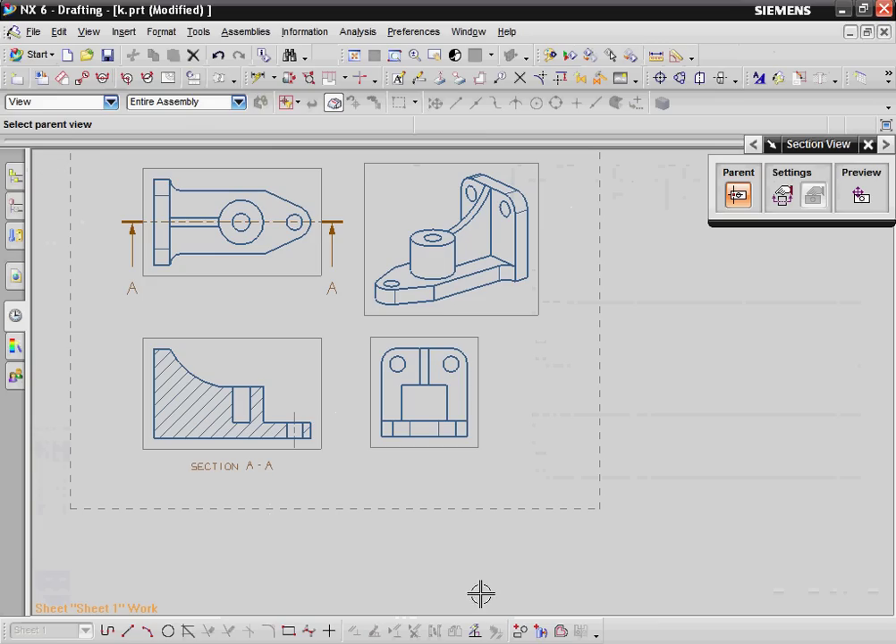
pyautogui.rightClick(277, 455)
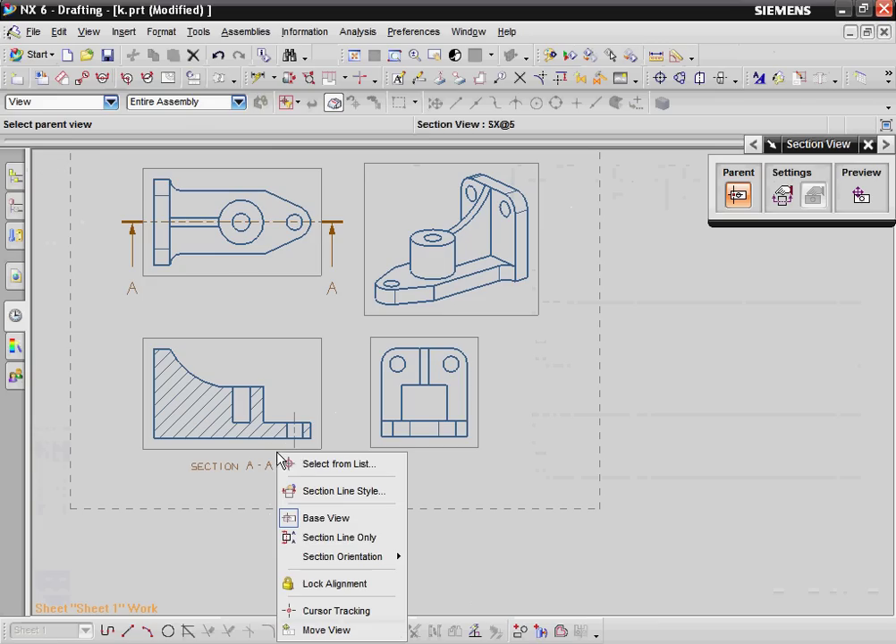
pyautogui.press('Escape')
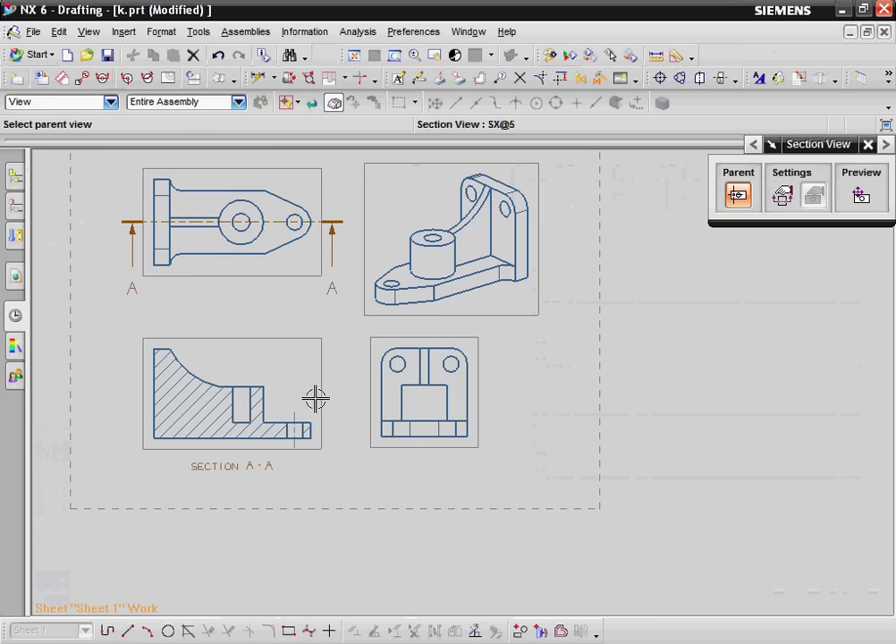
pyautogui.press('Escape')
pyautogui.press('Escape')
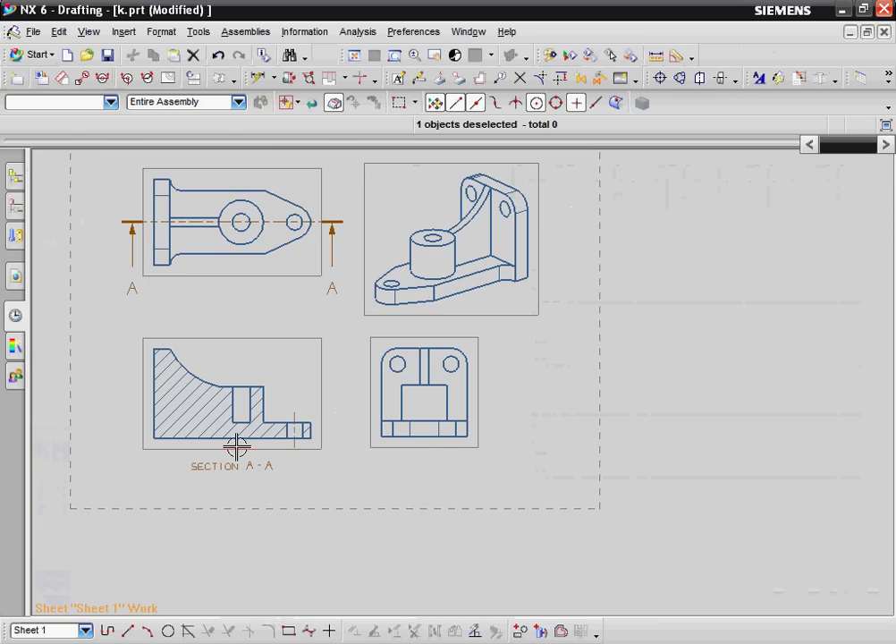
# Delete the SECTION A-A view together with its A-A cutting line.
pyautogui.rightClick(237, 444)
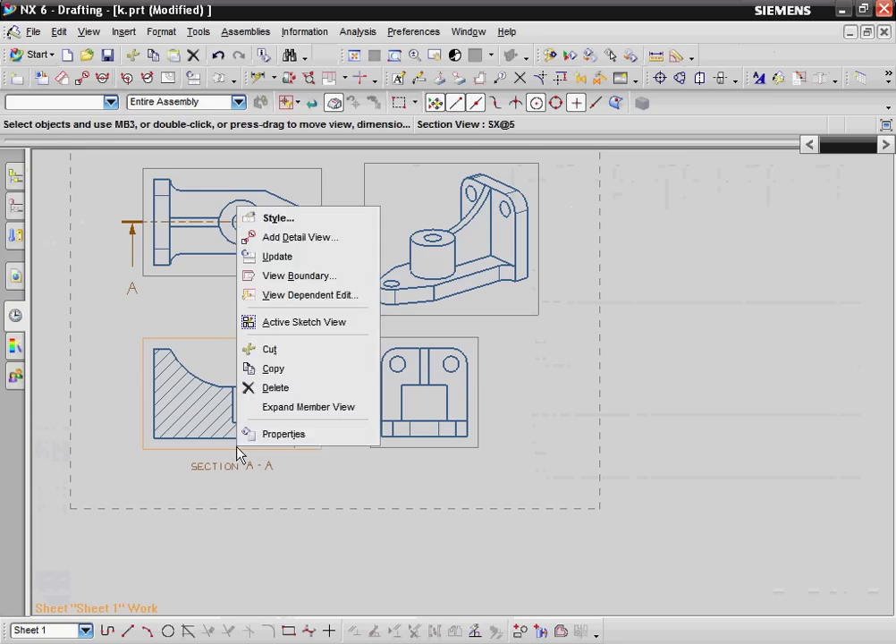
pyautogui.press('Escape')
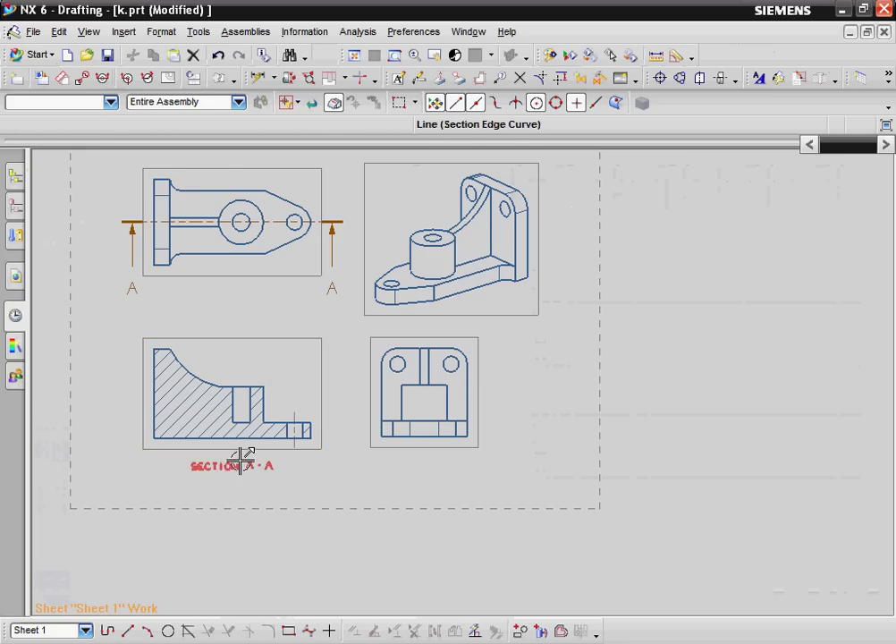
pyautogui.click(245, 446)
pyautogui.rightClick(244, 447)
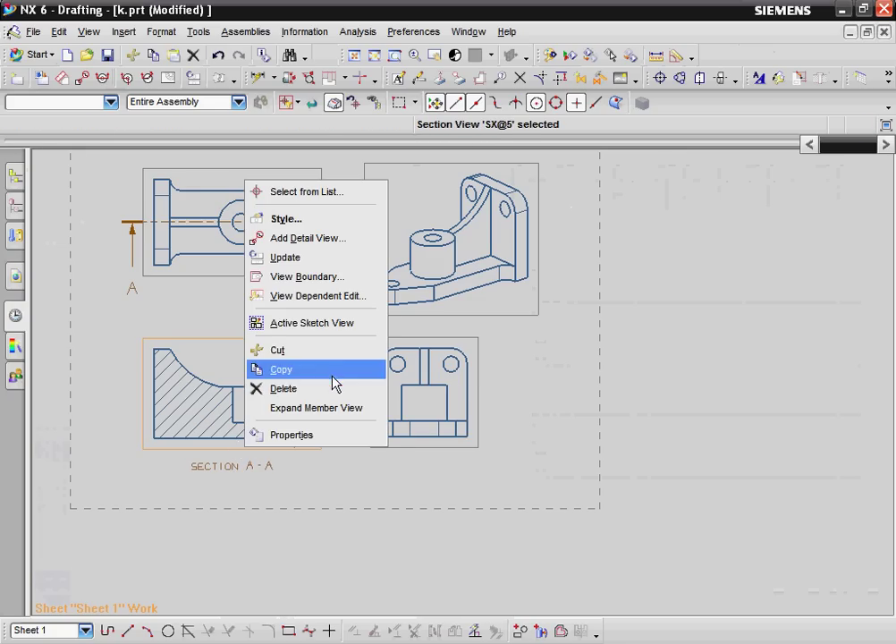
pyautogui.click(322, 392)
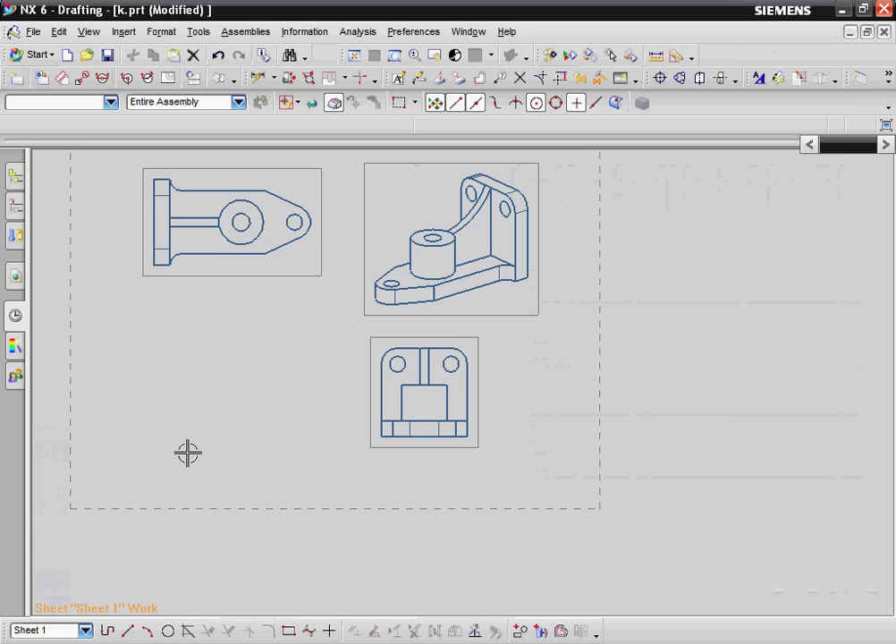
# Define a stepped A-A cut line on the top view through the right hole's centre.
pyautogui.click(104, 80)
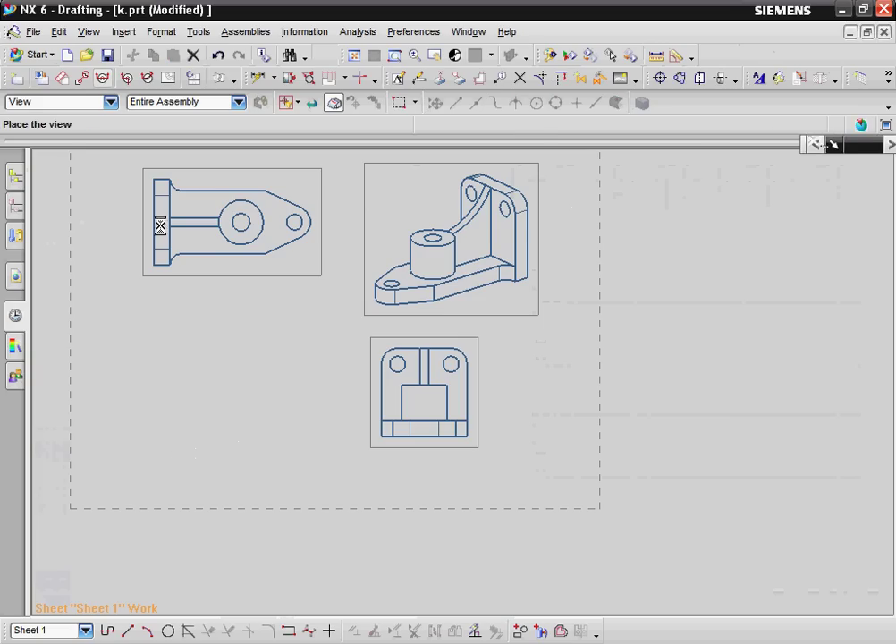
pyautogui.click(207, 275)
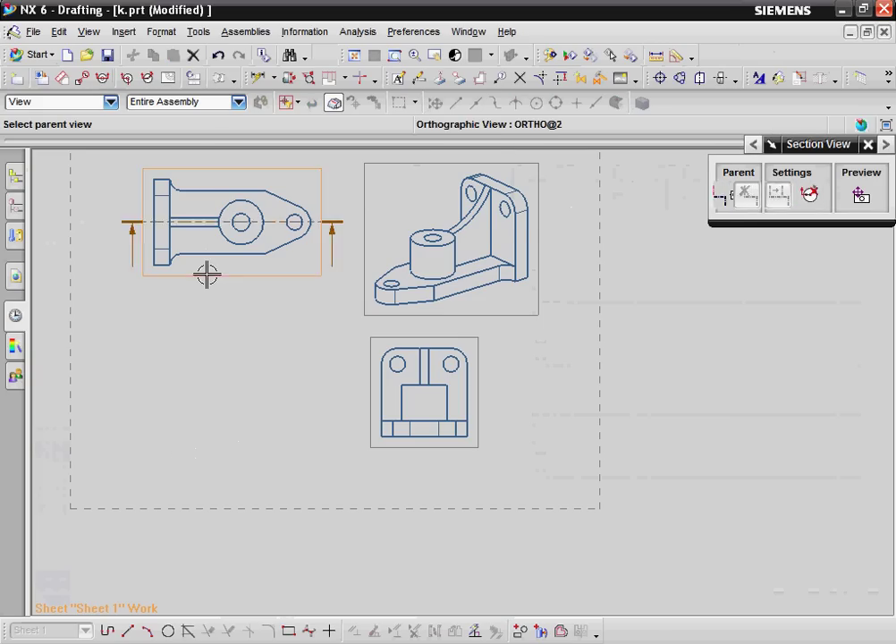
pyautogui.click(295, 222)
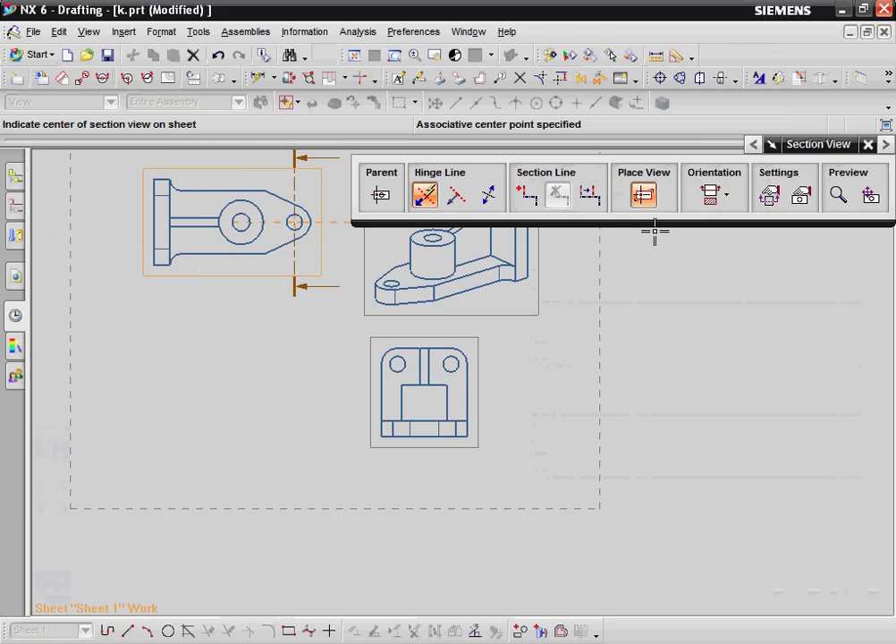
pyautogui.click(528, 204)
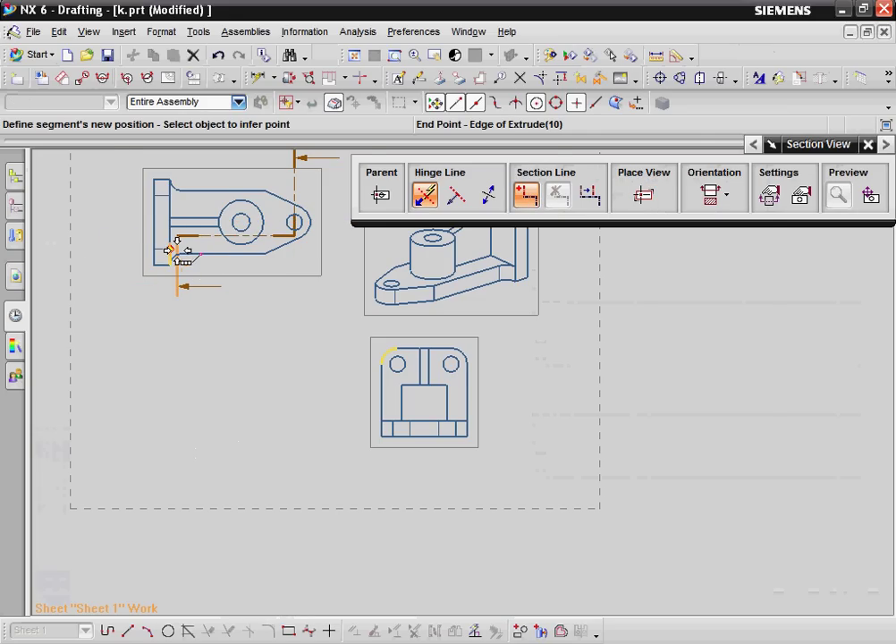
pyautogui.scroll(3, 173, 251)
pyautogui.scroll(3, 170, 251)
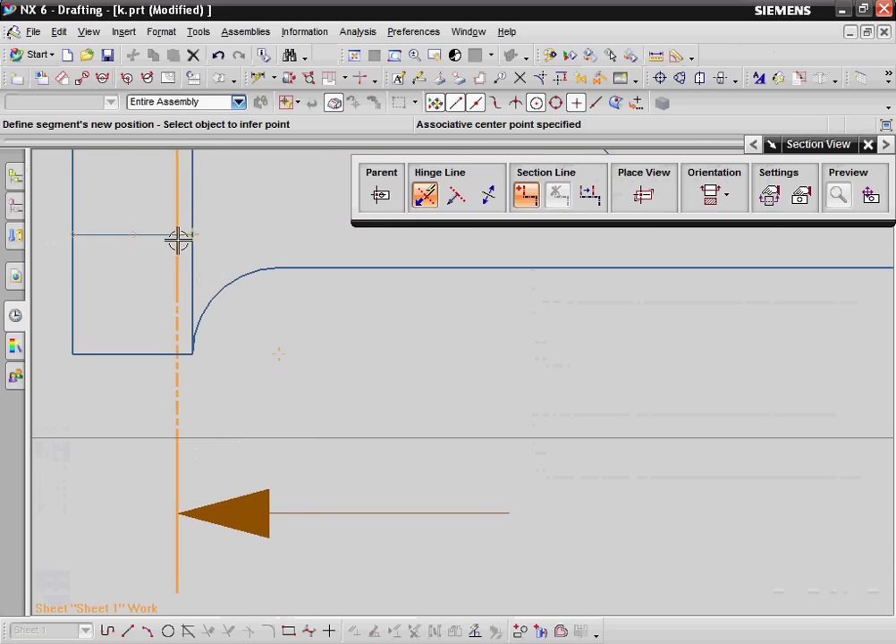
pyautogui.click(192, 240)
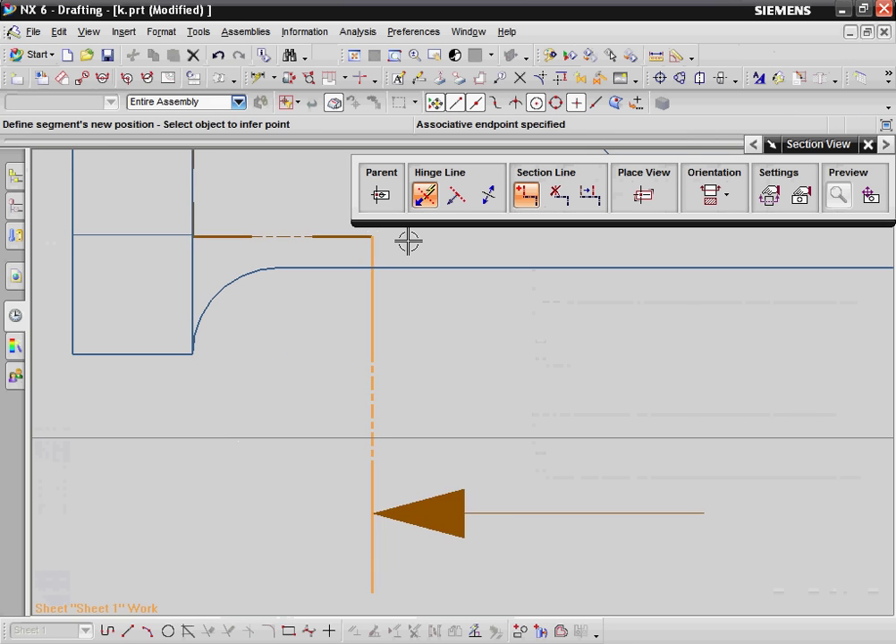
pyautogui.click(526, 201)
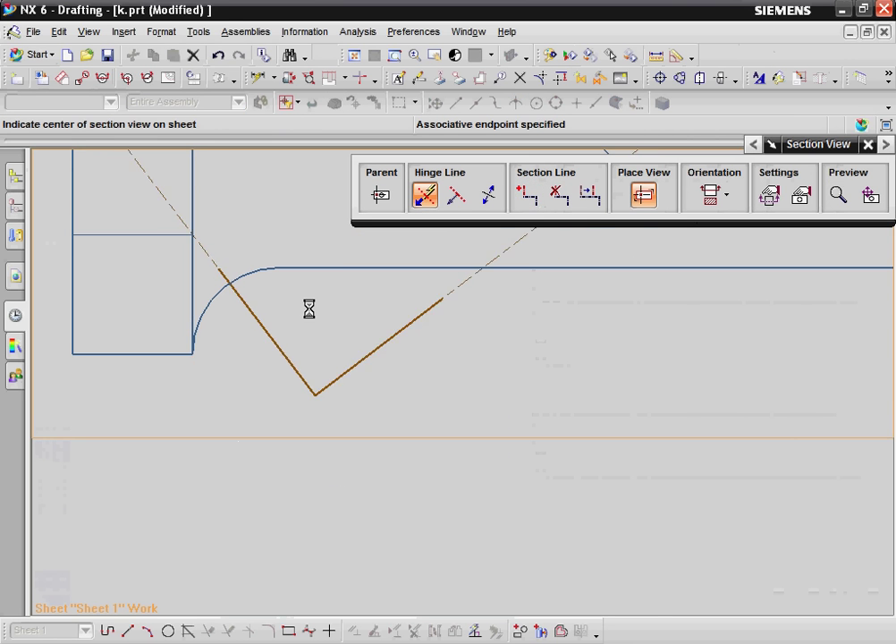
# Place the hatched SECTION A-A view below the top view.
pyautogui.scroll(-5, 304, 356)
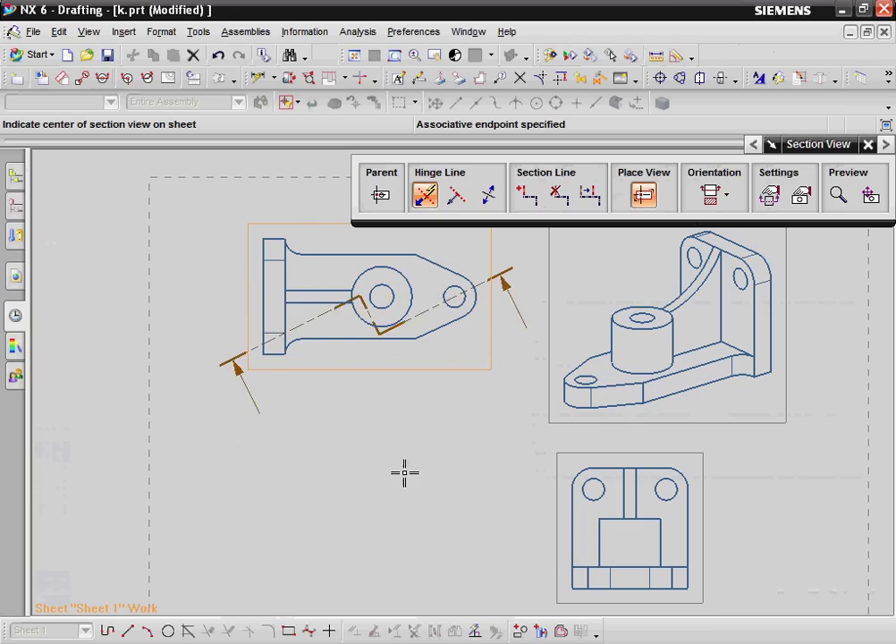
pyautogui.click(353, 527)
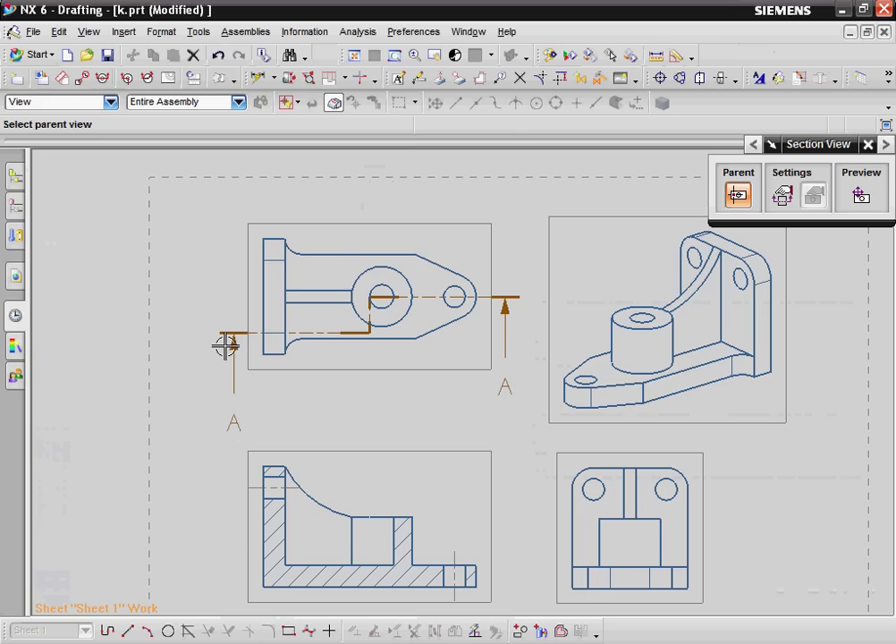
pyautogui.scroll(-2, 336, 254)
pyautogui.scroll(-1, 337, 254)
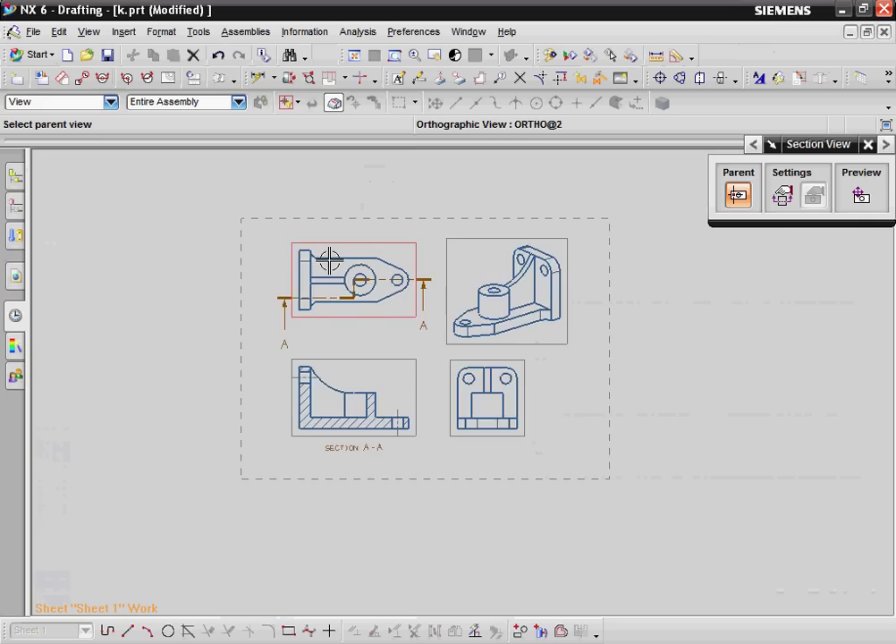
pyautogui.scroll(2, 329, 259)
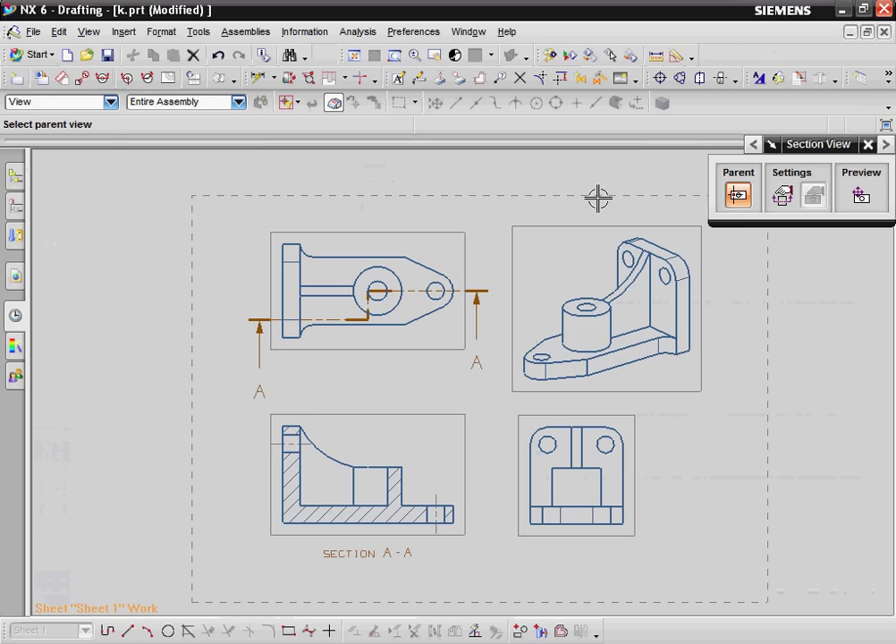
# Retrieve the dimensions of all four sketches onto all four drawing views with the iso_din template.
pyautogui.press('Escape')
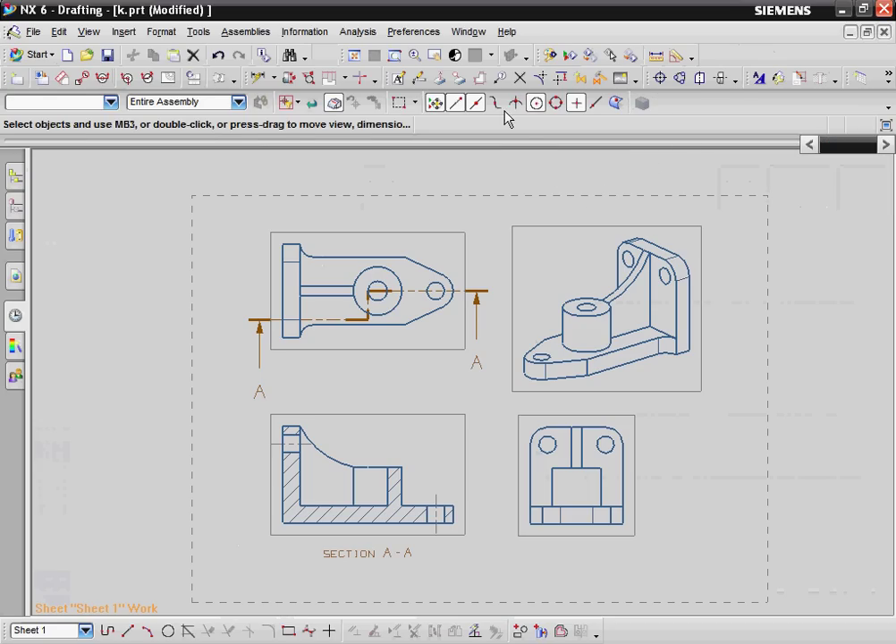
pyautogui.click(487, 82)
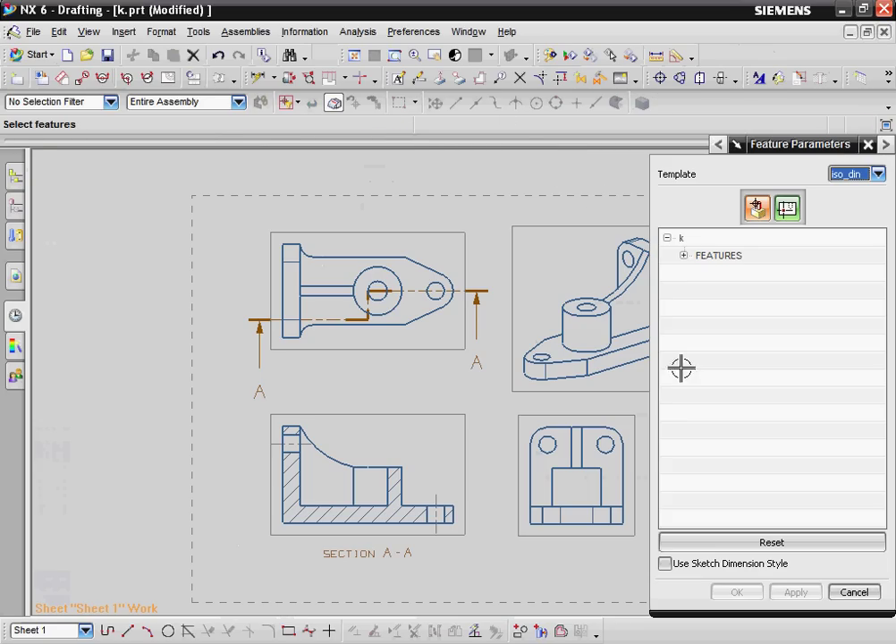
pyautogui.click(683, 255)
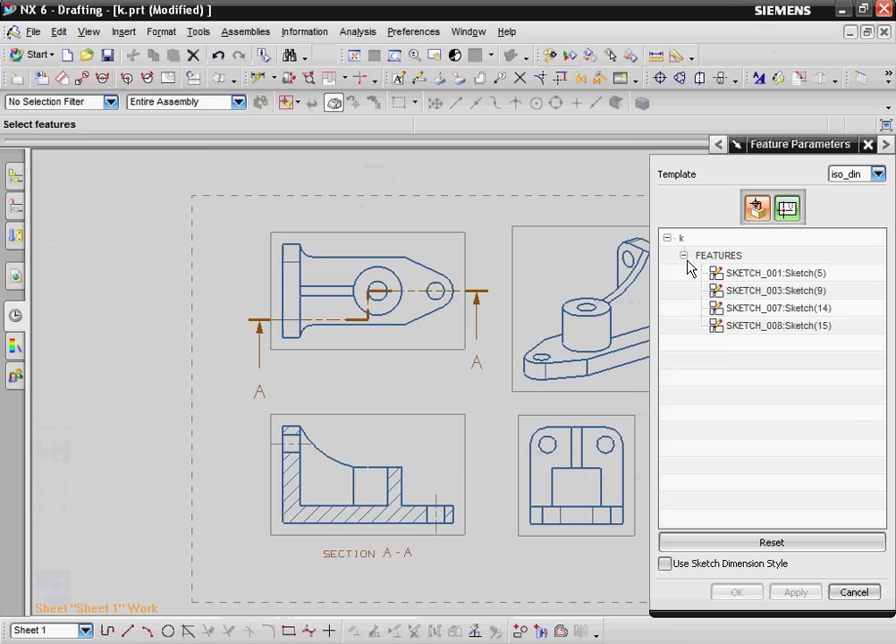
pyautogui.click(771, 273)
pyautogui.keyDown('shift'); pyautogui.click(767, 327); pyautogui.keyUp('shift')
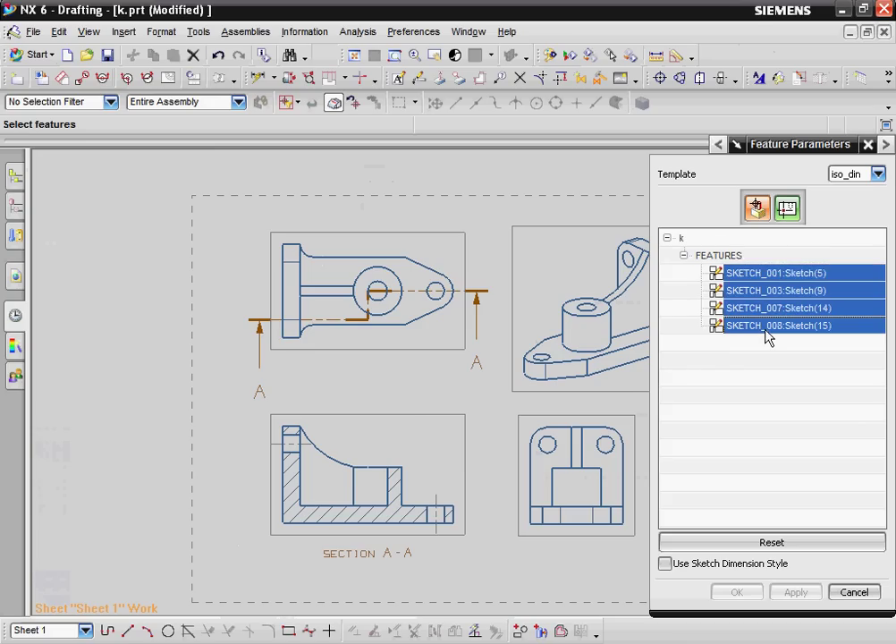
pyautogui.middleClick(767, 336)
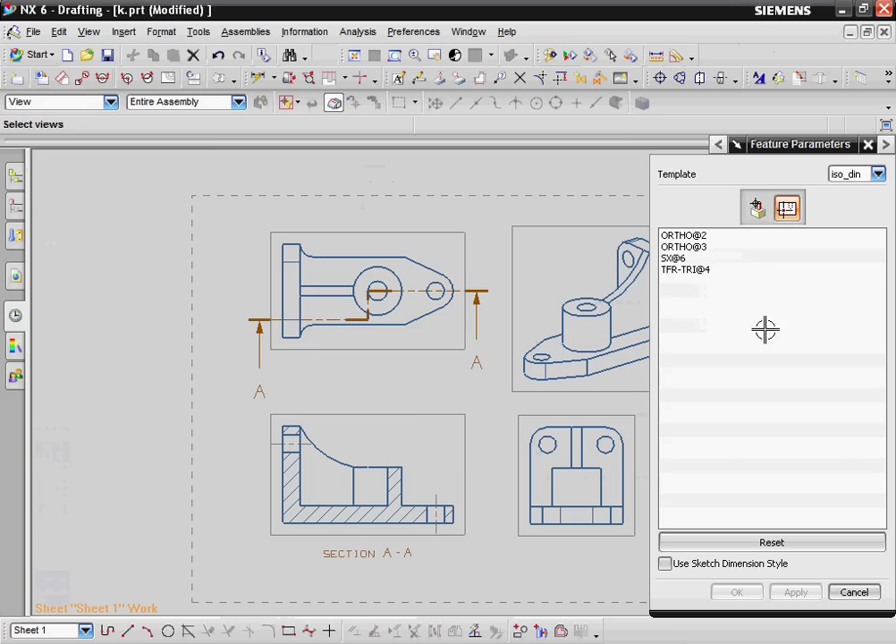
pyautogui.click(760, 270)
pyautogui.keyDown('shift'); pyautogui.click(762, 237); pyautogui.keyUp('shift')
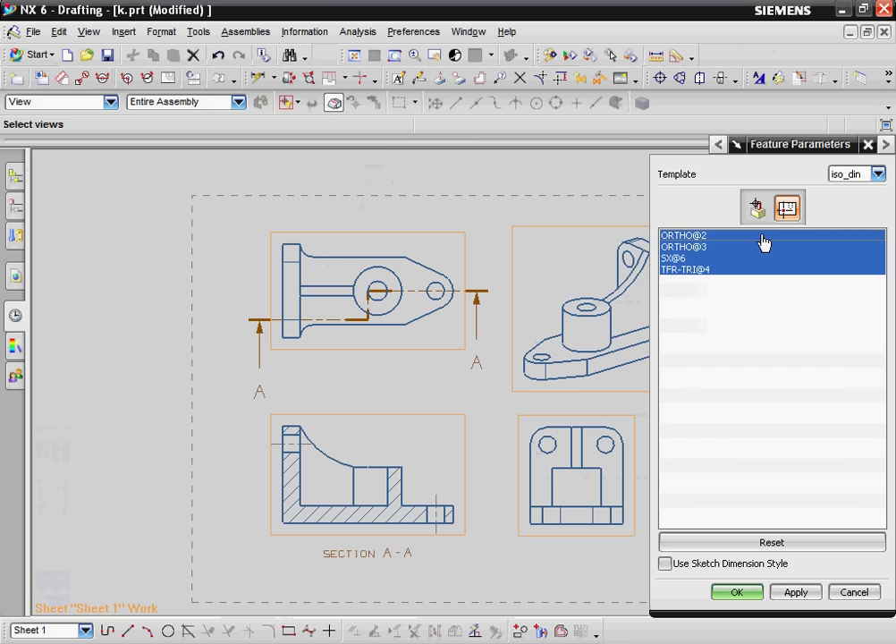
pyautogui.click(759, 213)
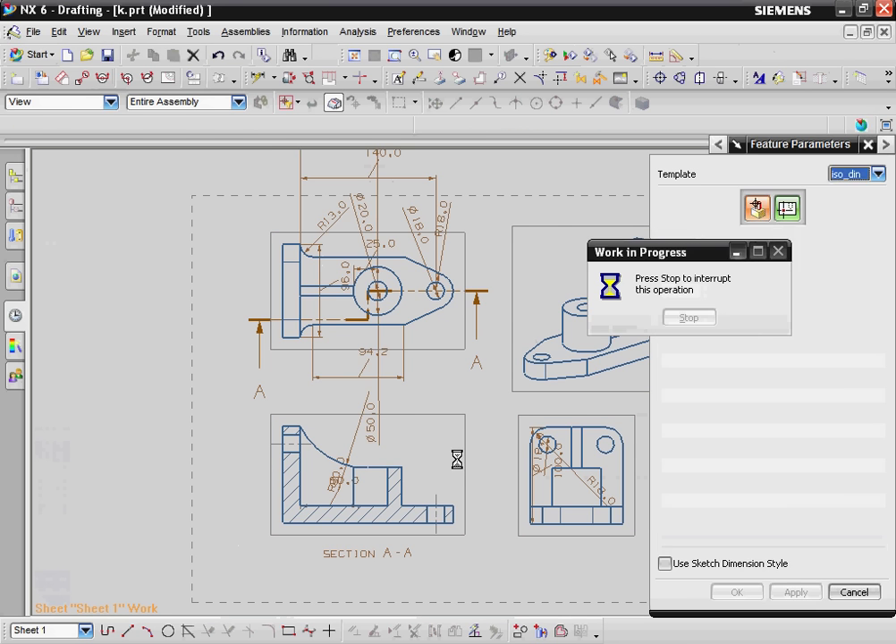
# Reposition the section's R80, 60 and Ø50 dimensions clear of the geometry.
pyautogui.scroll(4, 368, 503)
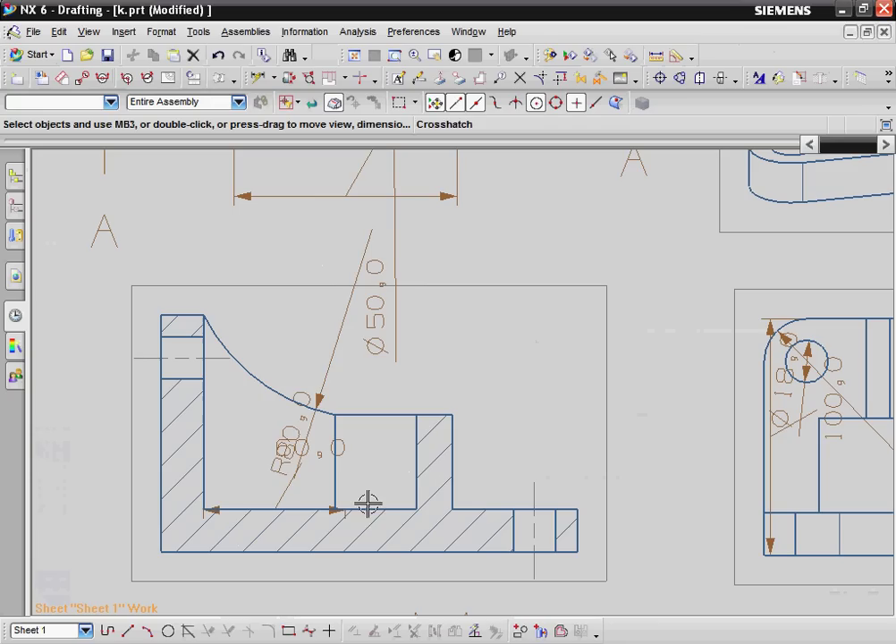
pyautogui.moveTo(314, 374); pyautogui.dragTo(256, 397)
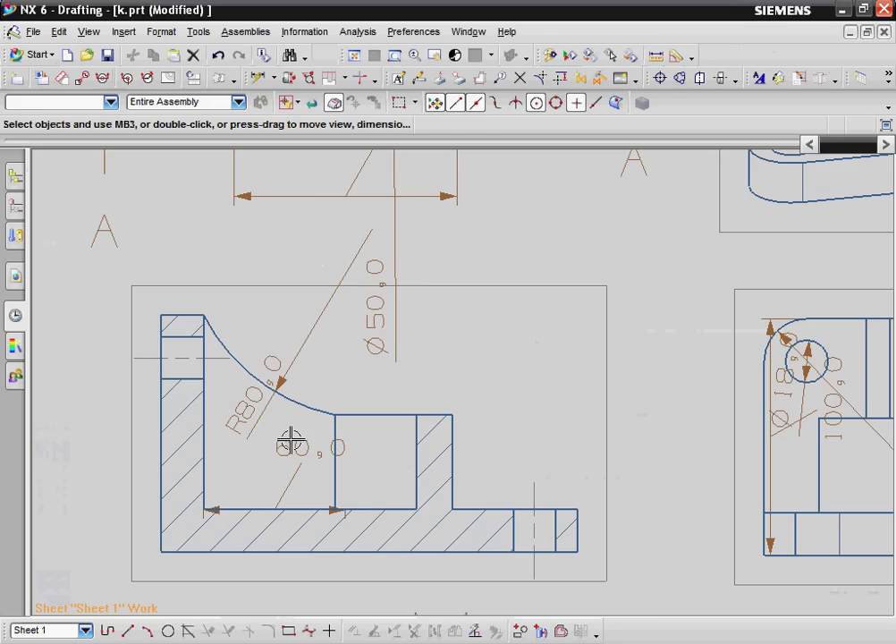
pyautogui.moveTo(291, 442); pyautogui.dragTo(281, 537)
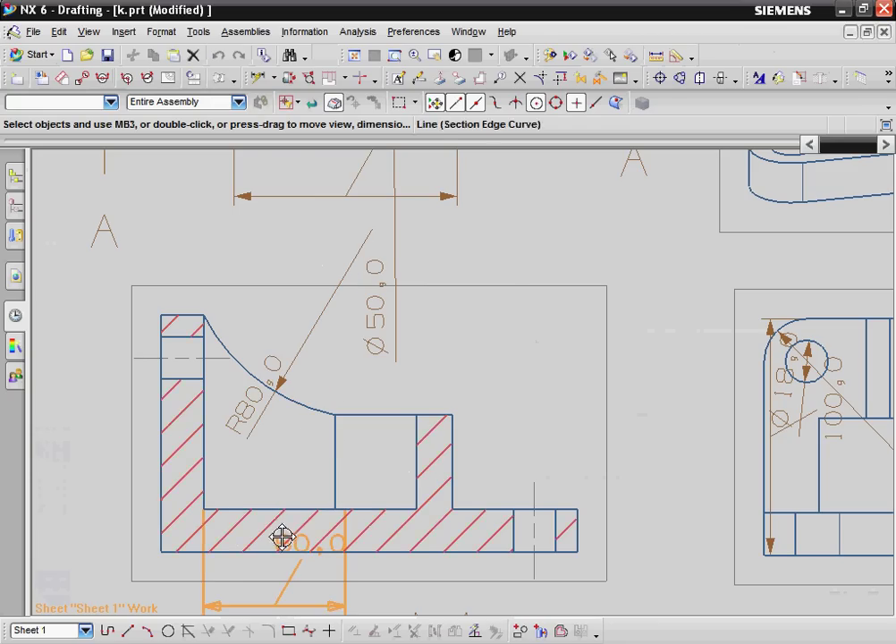
pyautogui.moveTo(405, 296); pyautogui.dragTo(581, 260)
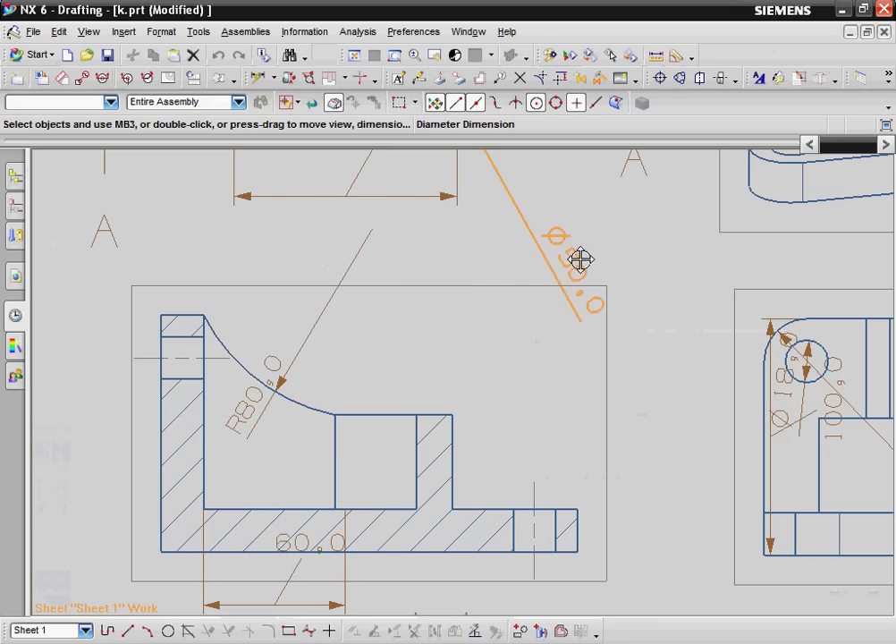
# Move the top view's 80,0 and 140,0 dimensions below the part, then fit the sheet.
pyautogui.scroll(-4, 490, 453)
pyautogui.scroll(-1, 519, 250)
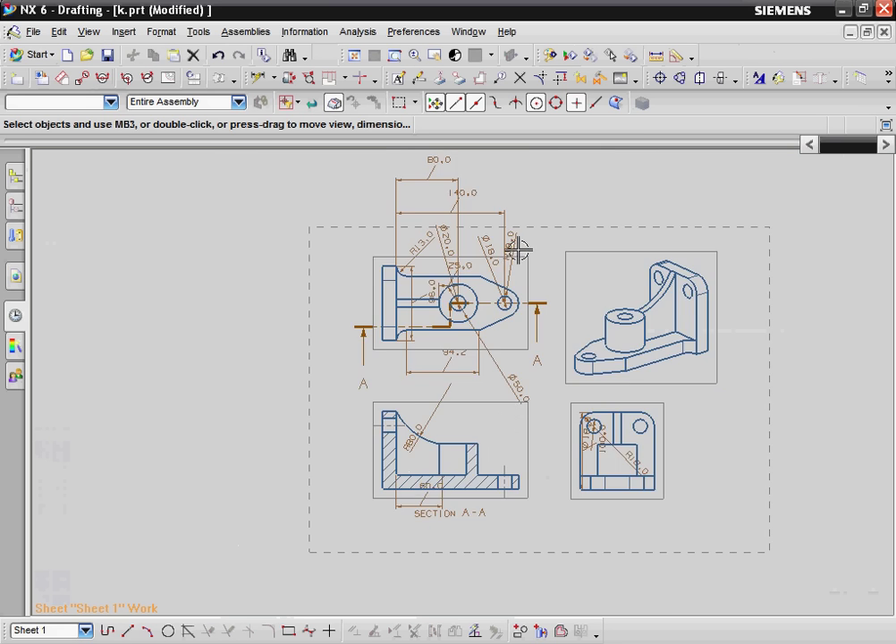
pyautogui.scroll(1, 517, 247)
pyautogui.scroll(4, 517, 243)
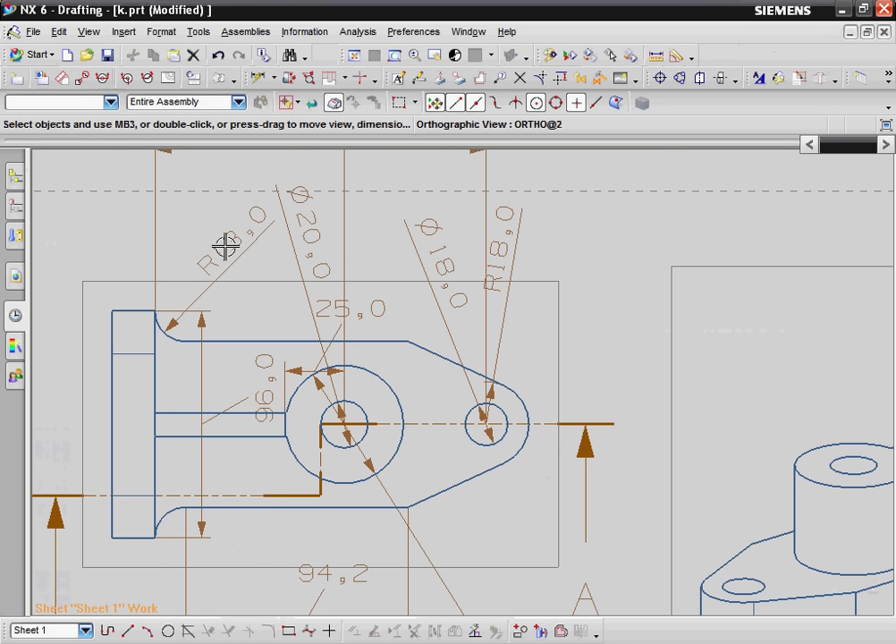
pyautogui.moveTo(160, 220); pyautogui.dragTo(212, 519)
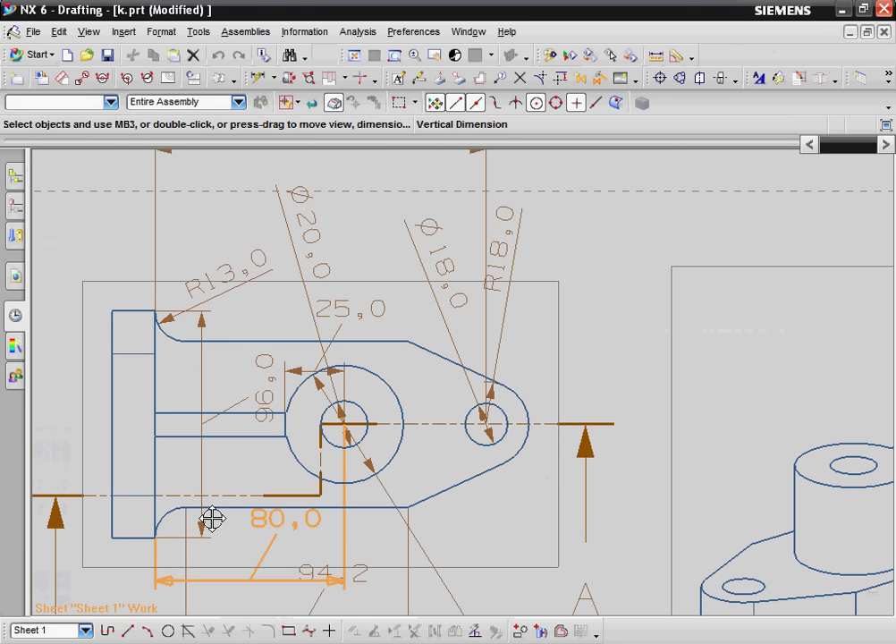
pyautogui.scroll(-3, 270, 516)
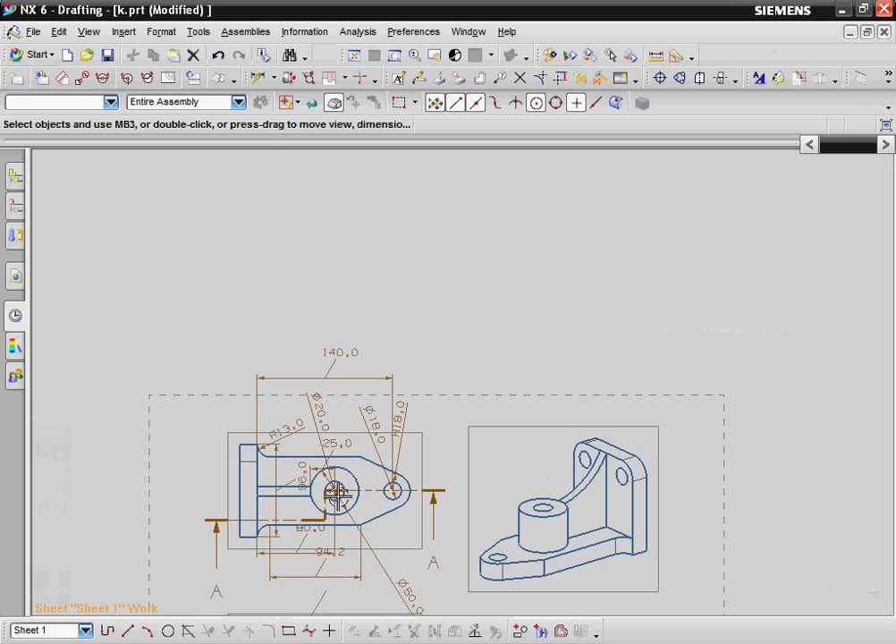
pyautogui.moveTo(353, 353)
pyautogui.mouseDown()
pyautogui.moveTo(293, 465)
pyautogui.moveTo(286, 564)
pyautogui.mouseUp()
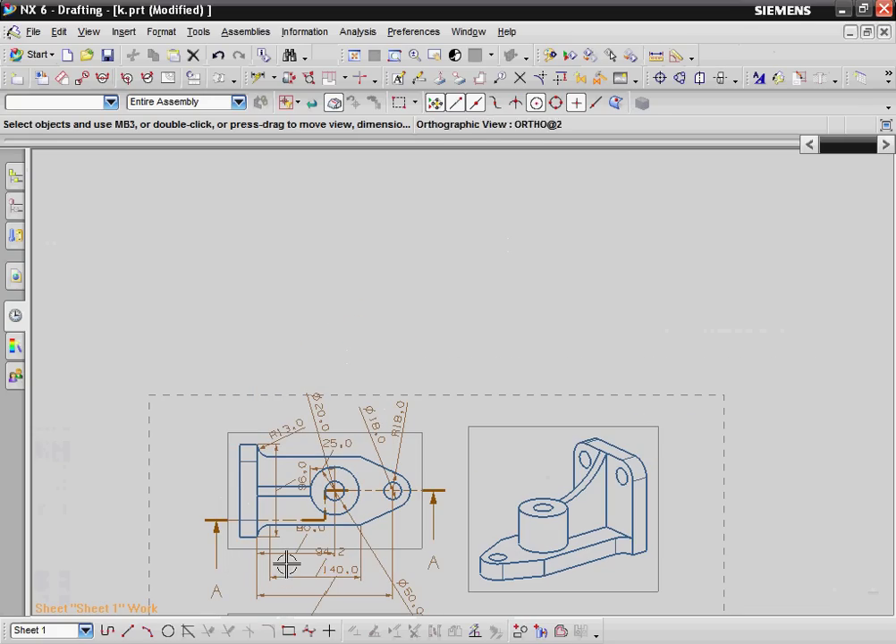
pyautogui.hotkey('ctrl', 'f')
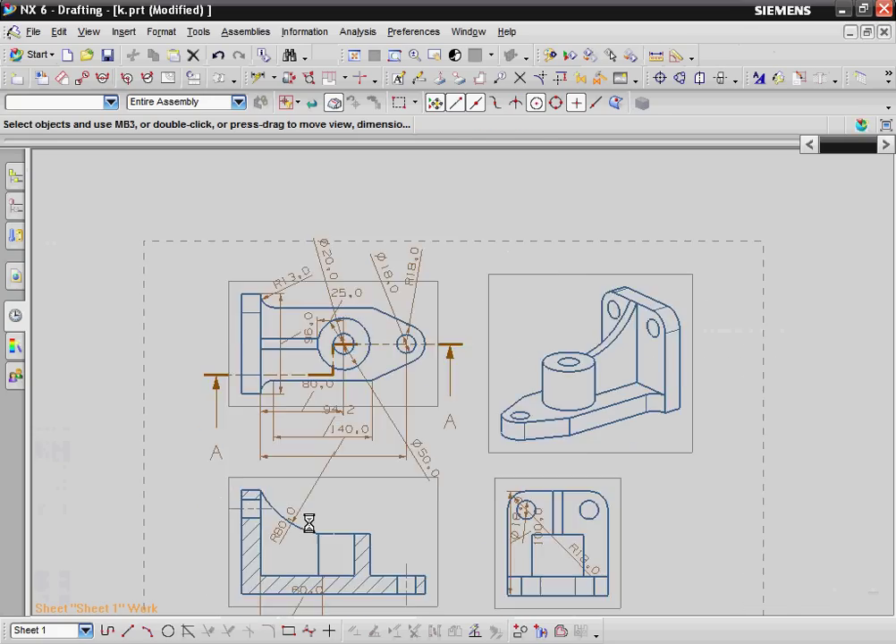